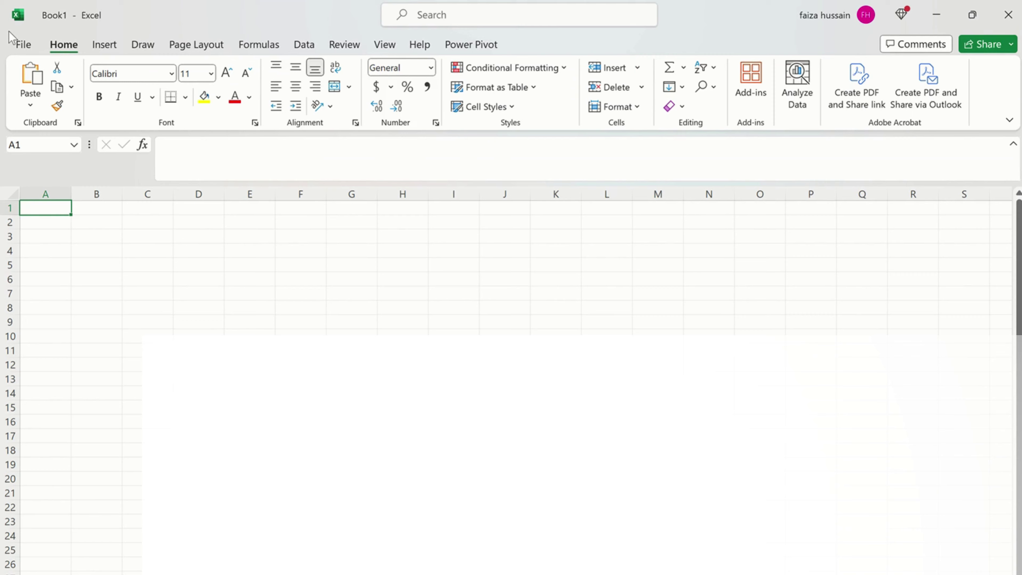
View Backstage's New, Open and Options pages, then browse to open Cars_Kaggle from the Desktop
click(22, 45)
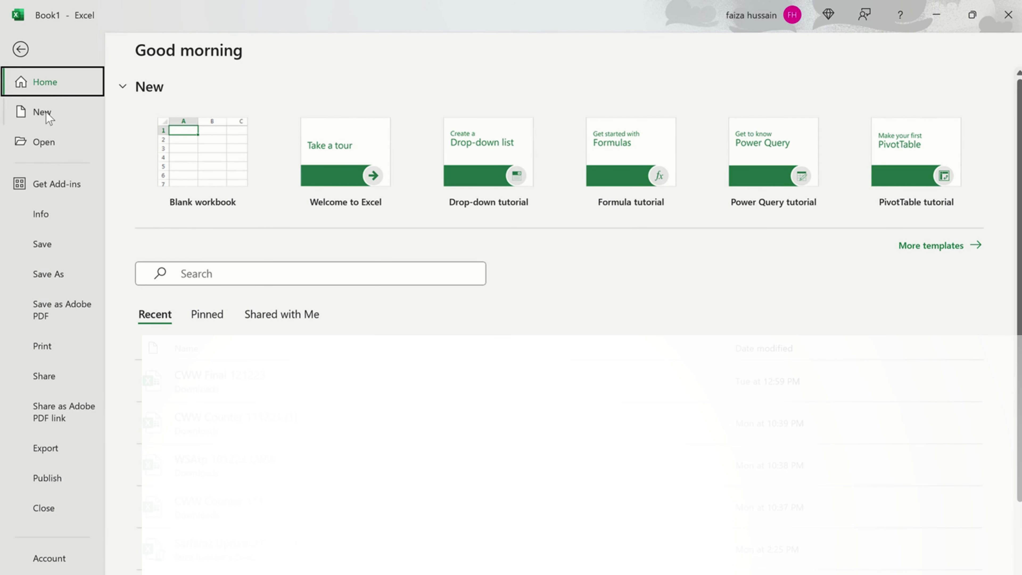
click(32, 114)
click(46, 144)
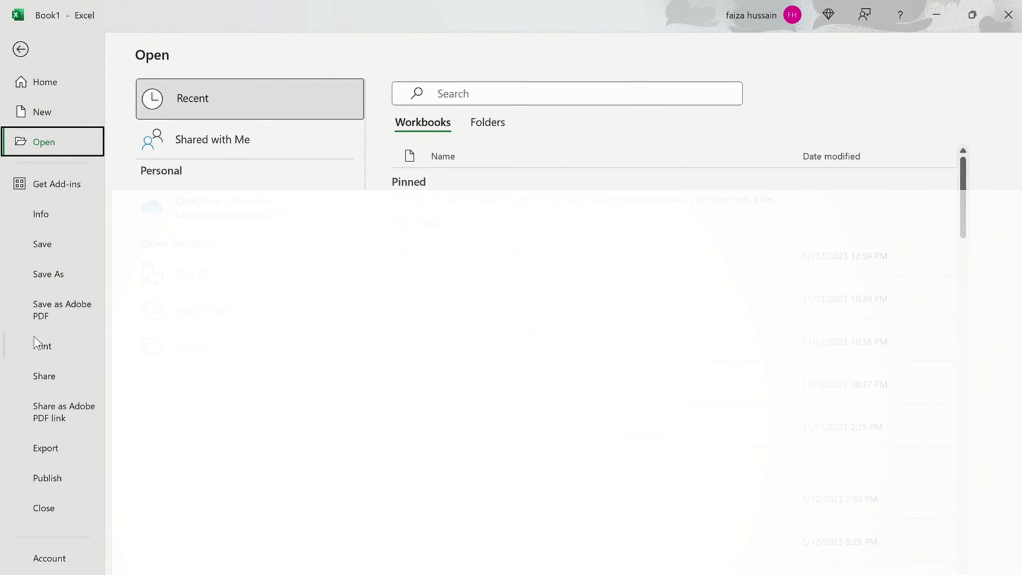
click(45, 564)
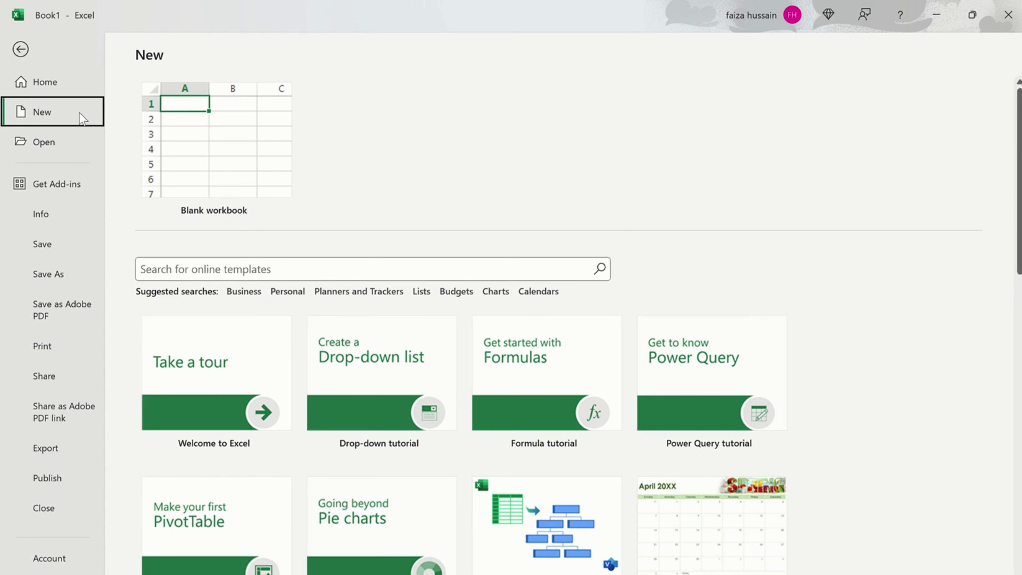
click(64, 134)
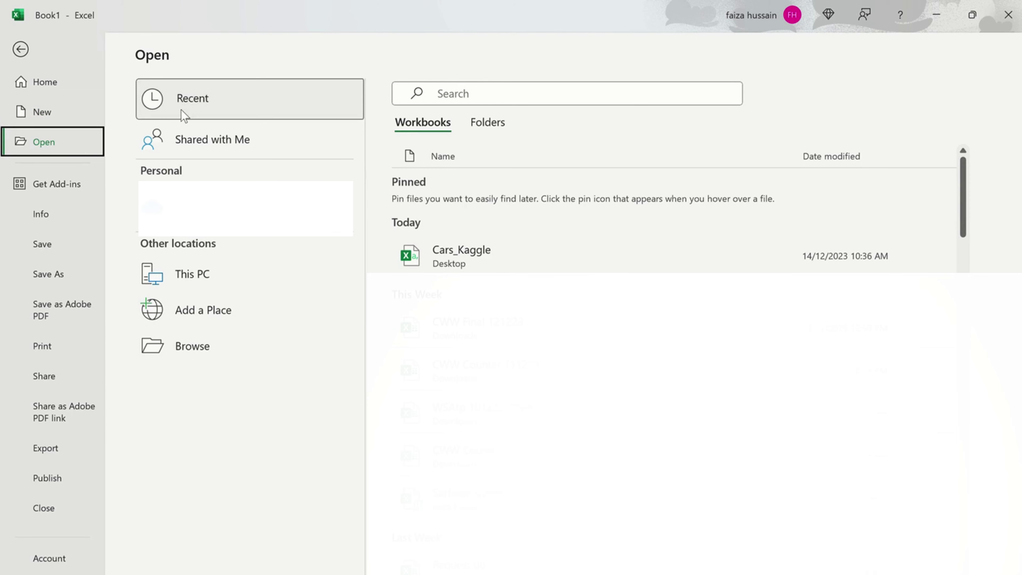
click(197, 352)
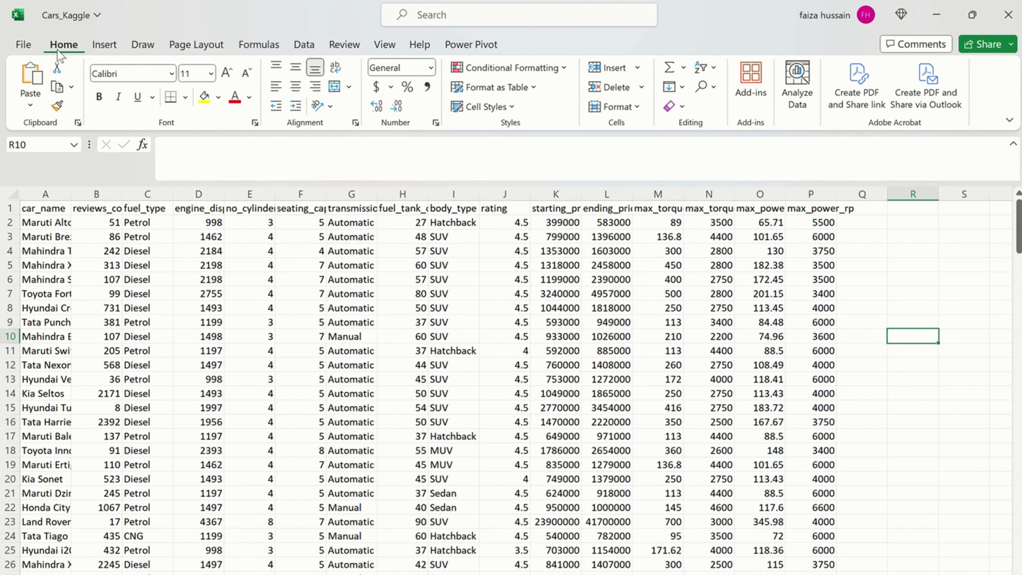
click(117, 49)
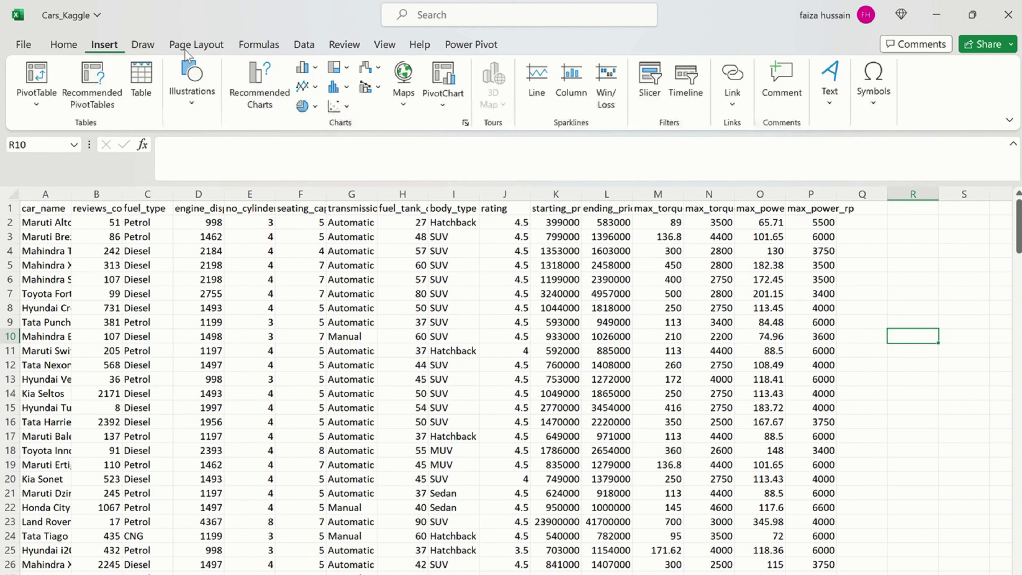
click(385, 45)
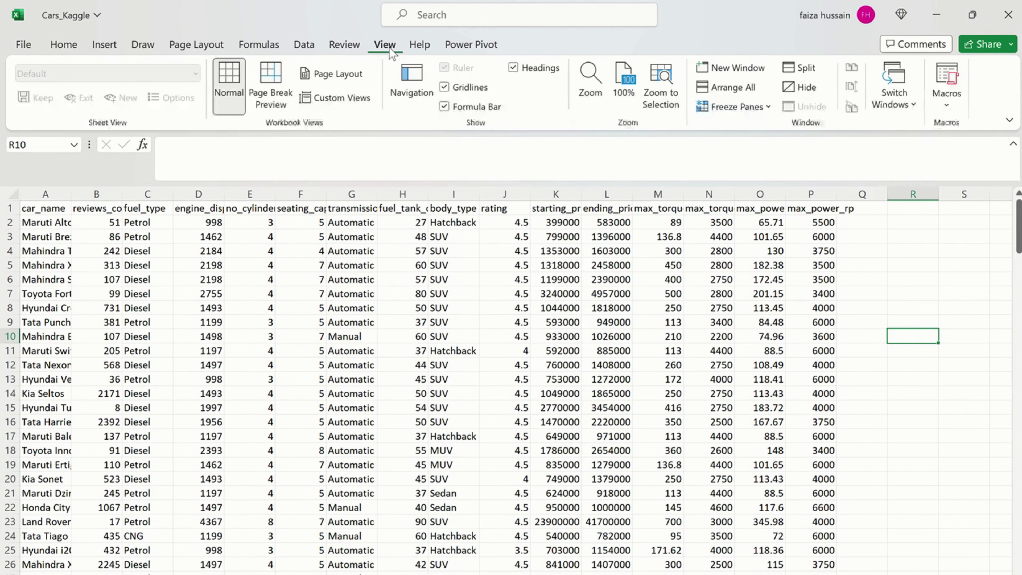
click(246, 47)
click(296, 48)
click(447, 50)
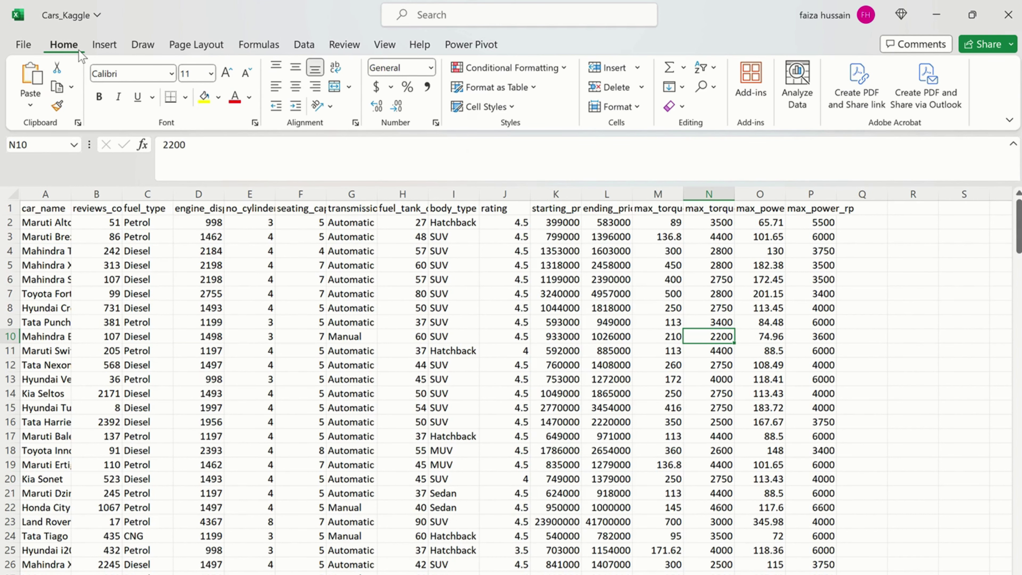
double_click(78, 50)
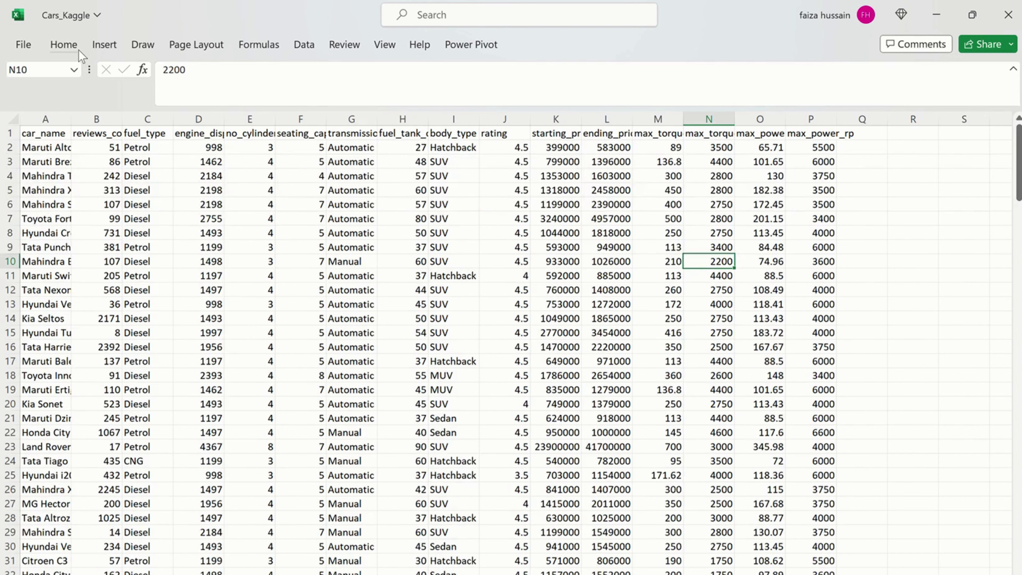
double_click(78, 49)
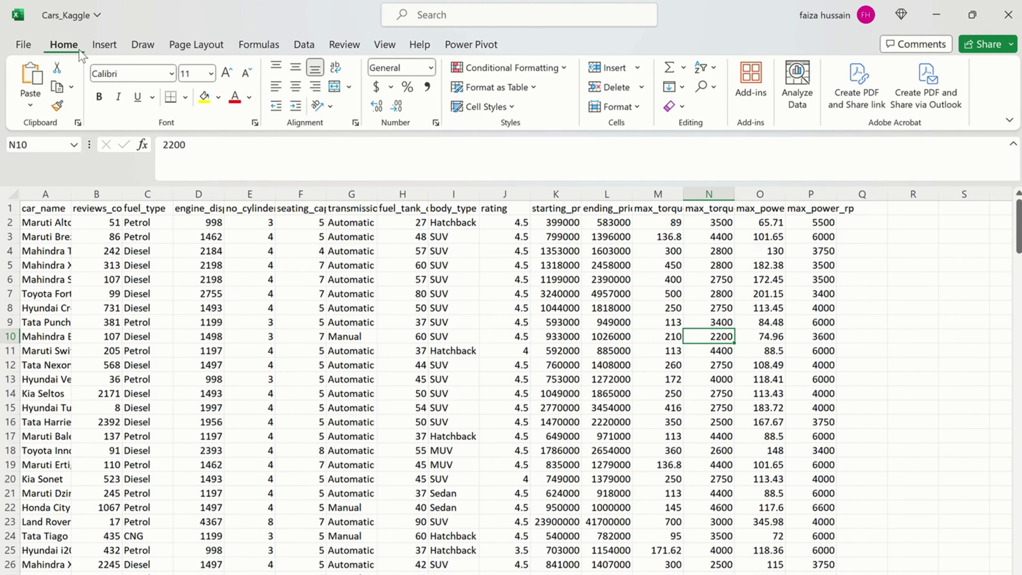
key(ctrl+F1)
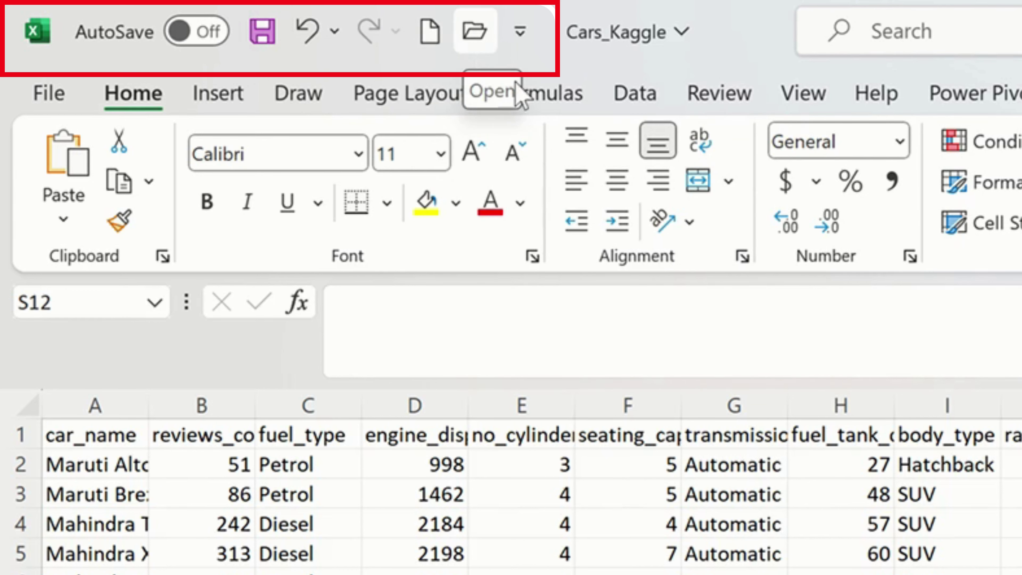
Add Sort Ascending and Sort Descending to the Quick Access Toolbar
click(521, 36)
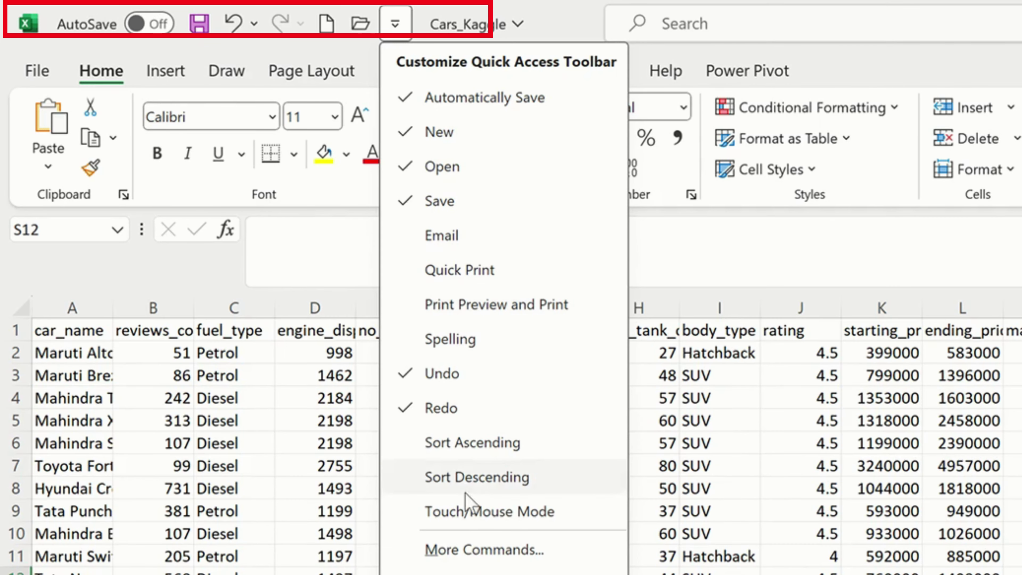
click(442, 449)
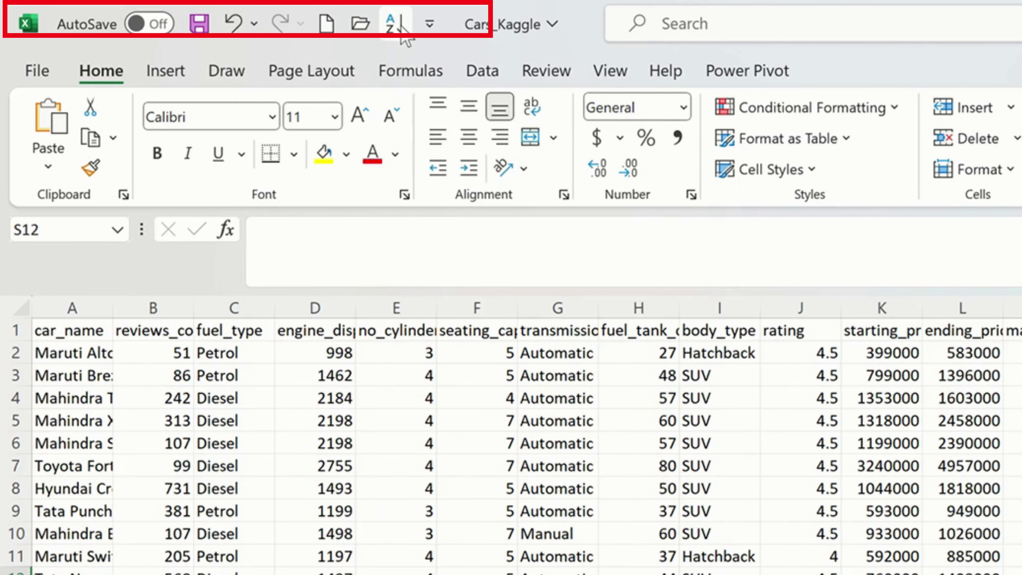
click(428, 26)
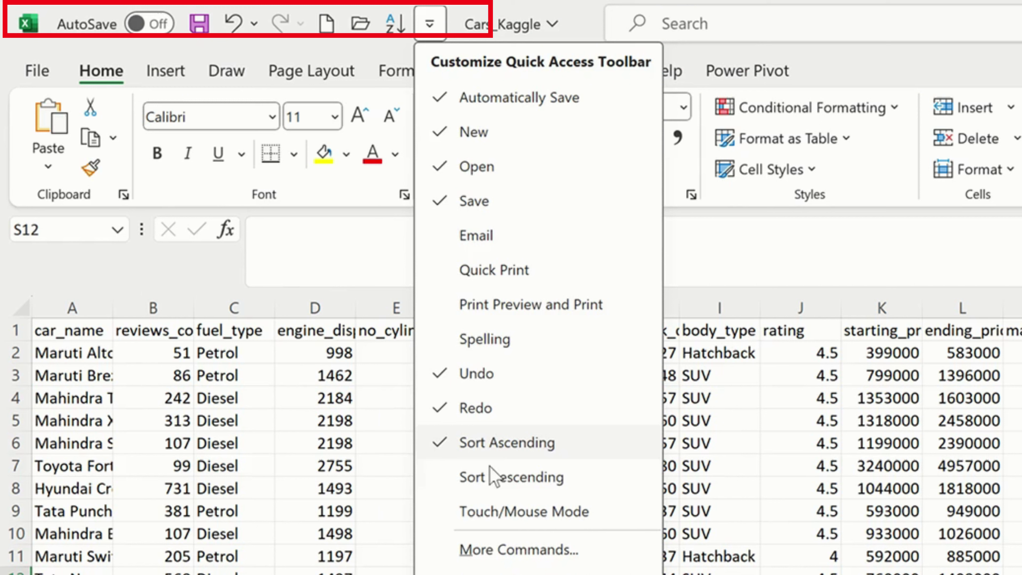
click(489, 474)
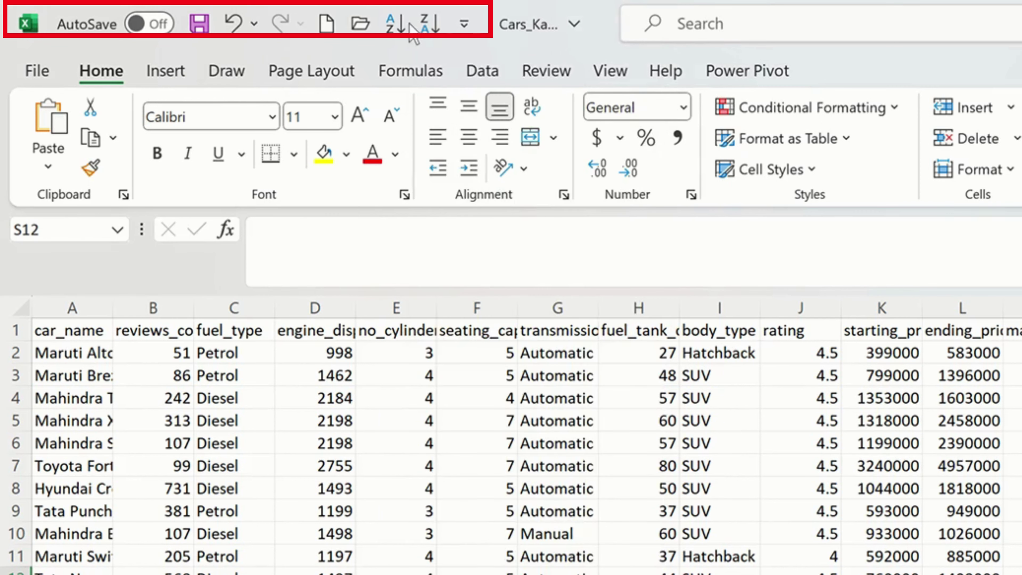
Open the More Commands customization settings for the Quick Access Toolbar and scroll through them
click(463, 28)
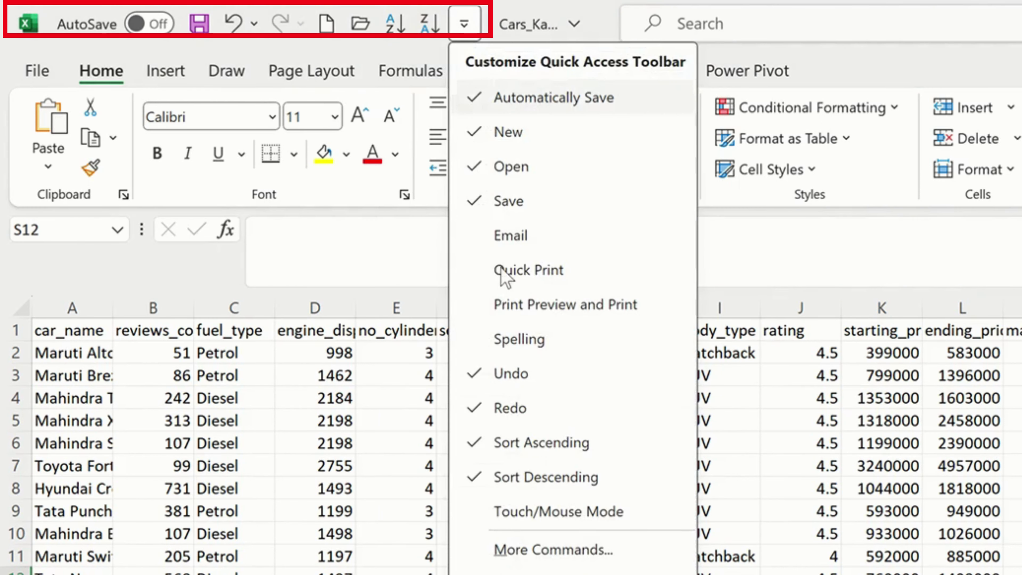
click(546, 553)
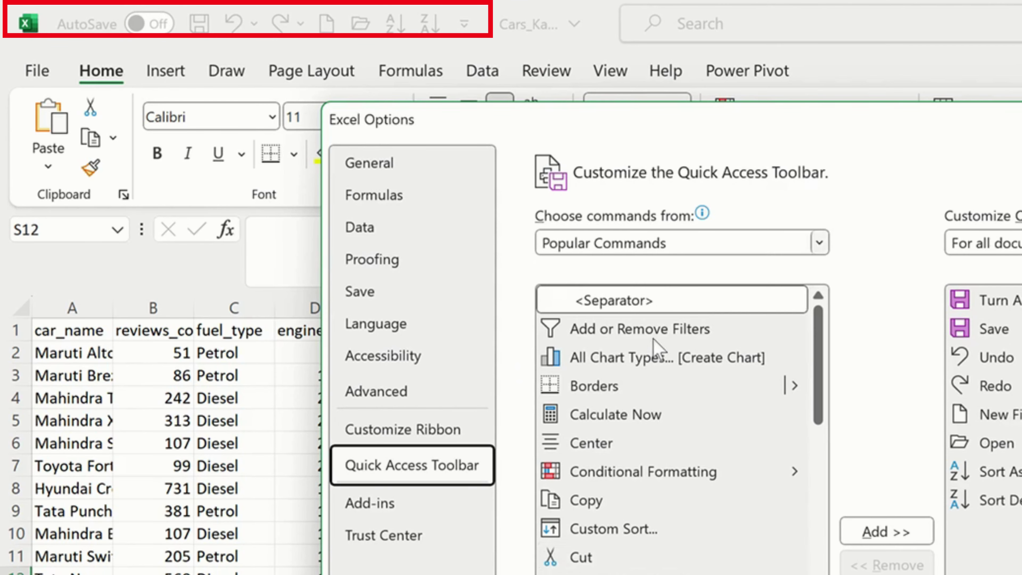
scroll(670, 443, down, 10)
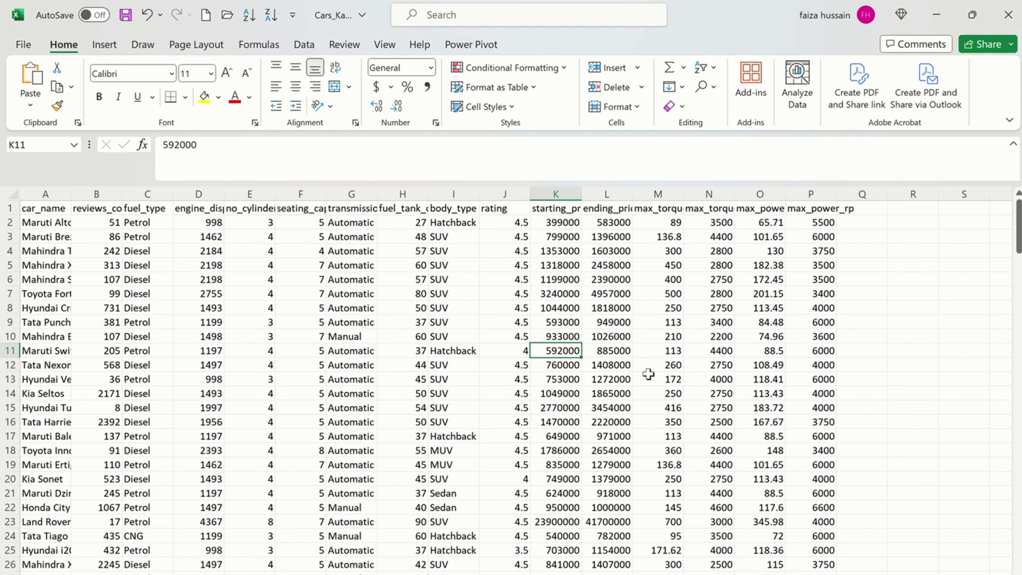
Move the active cell around L16 with arrow keys, Page Down and Page Up
key(Right)
key(Down)
key(Down)
key(Down)
key(Down)
key(Down)
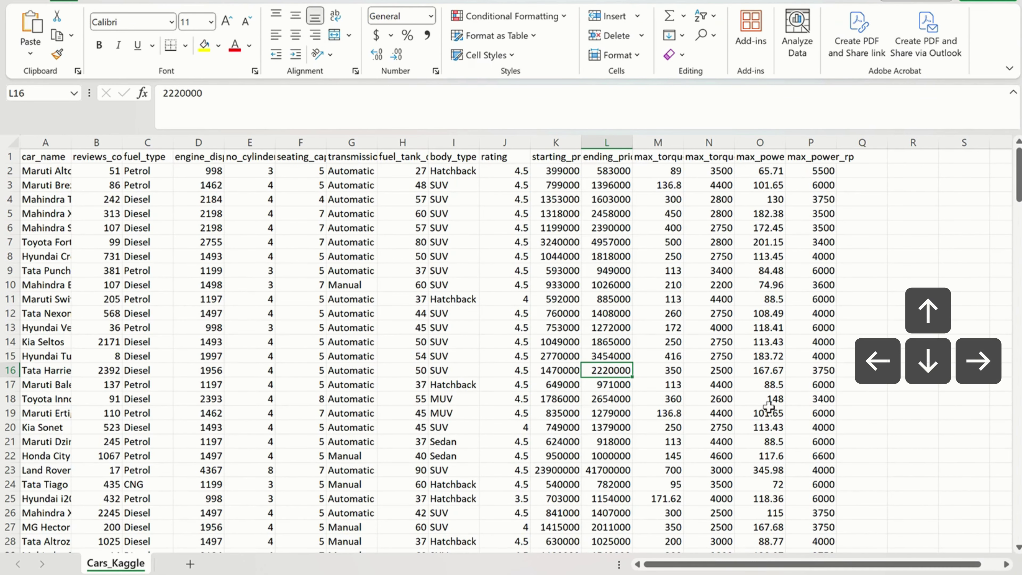
key(Left)
key(Right)
key(Page_Down)
key(Page_Down)
key(Page_Down)
key(Page_Down)
key(Page_Down)
key(Page_Down)
key(Page_Down)
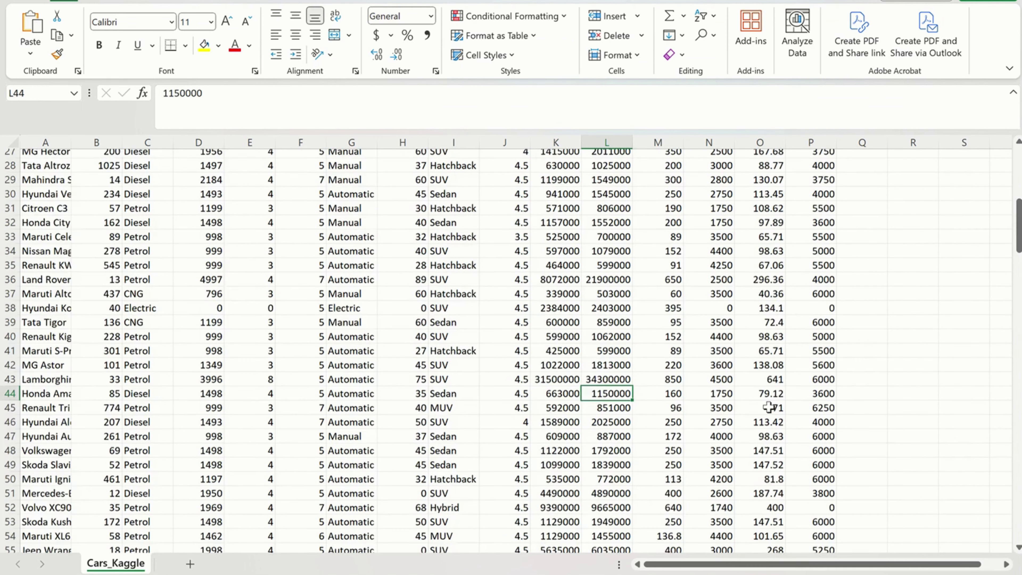
key(Page_Up)
key(Page_Up)
key(Page_Up)
key(Page_Up)
key(Page_Up)
key(Page_Up)
key(Page_Up)
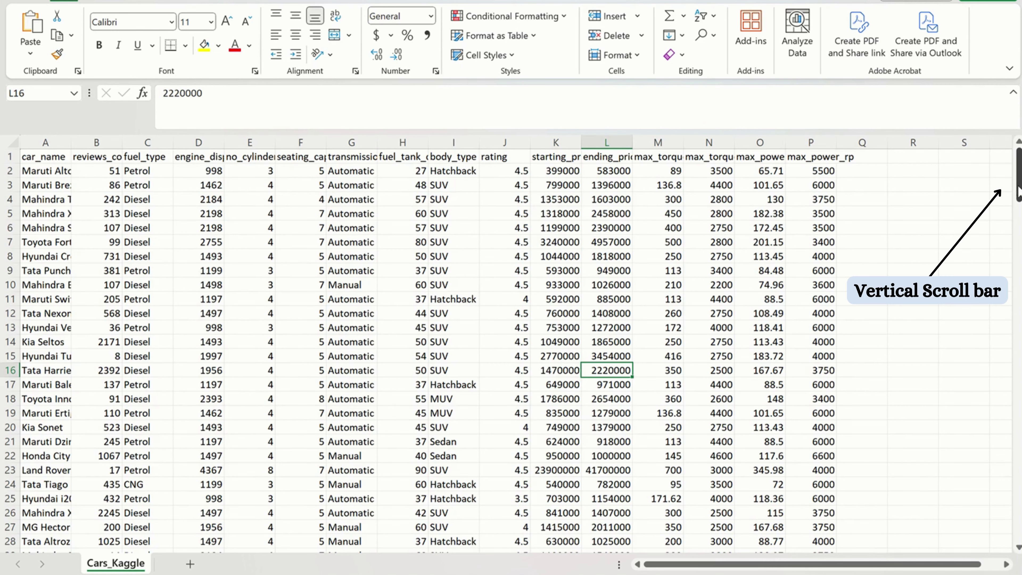
Scroll back to the top so row 1's column headers and rows 1–28 show
drag(1019, 188, 1019, 260)
drag(692, 565, 876, 413)
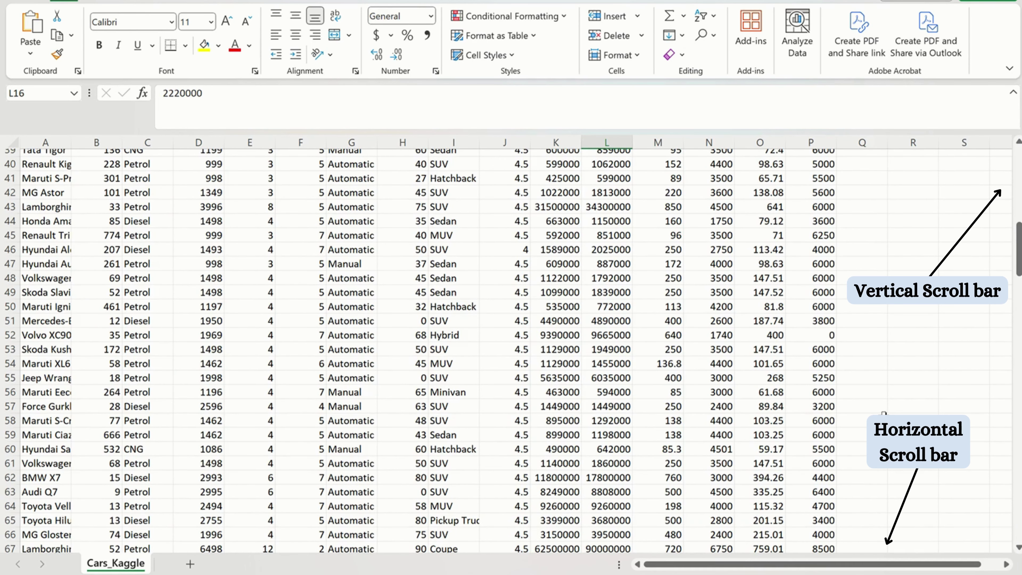
scroll(884, 412, up, 13)
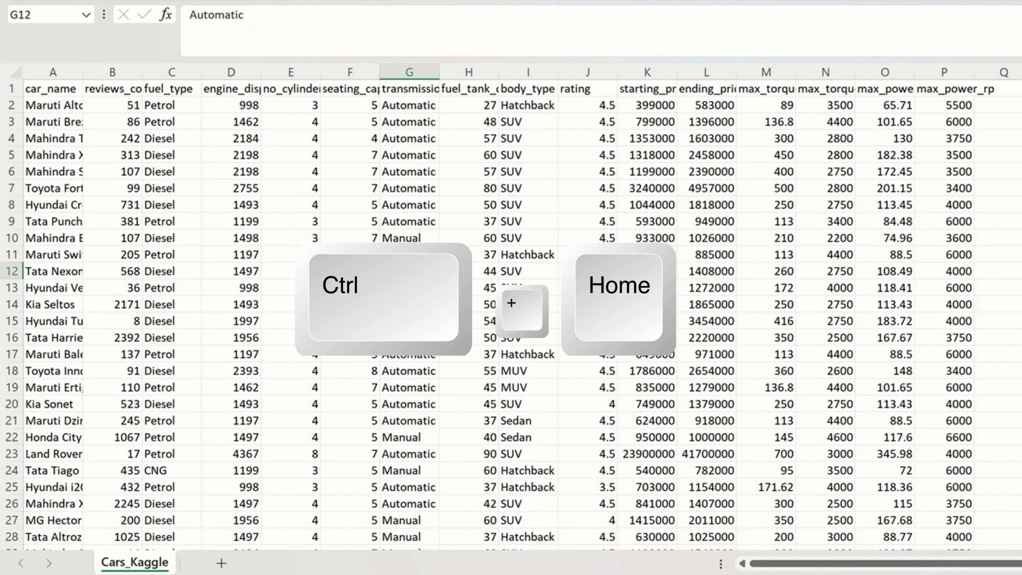
Jump between A1, the last used cell and row 204 using Ctrl+Home, Ctrl+End and Ctrl+Down/Up
key(ctrl+Home)
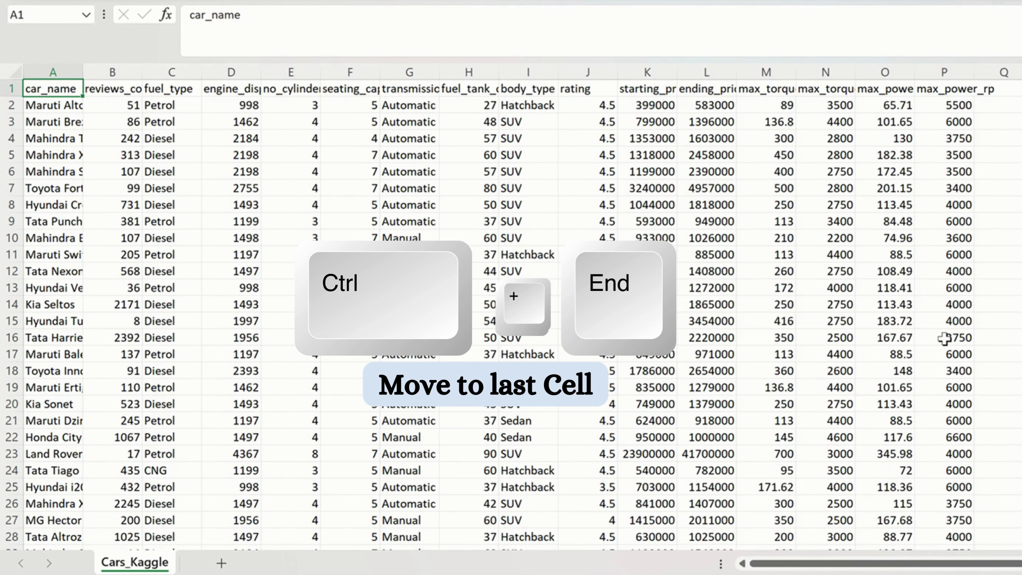
key(ctrl+End)
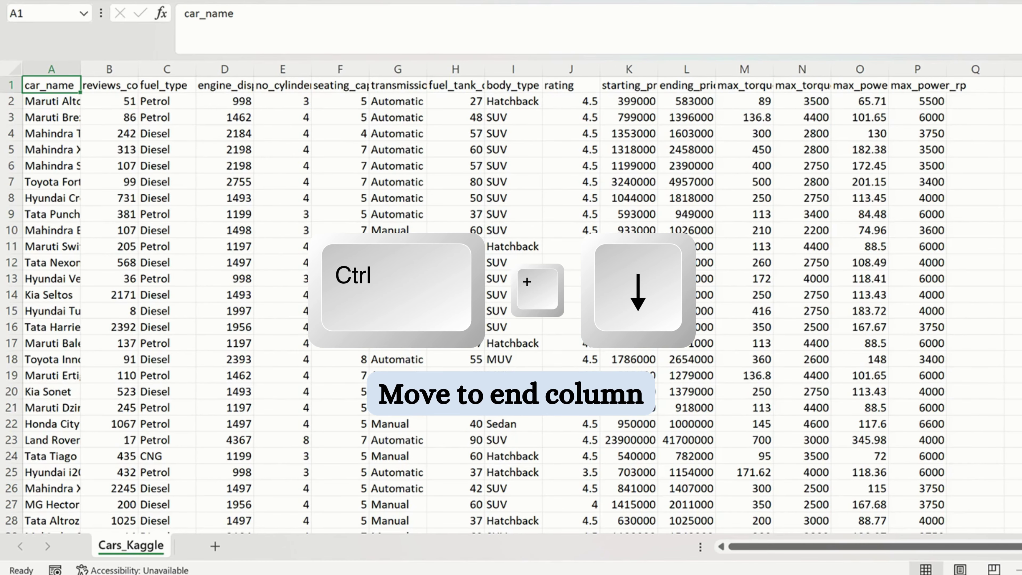
key(ctrl+Down)
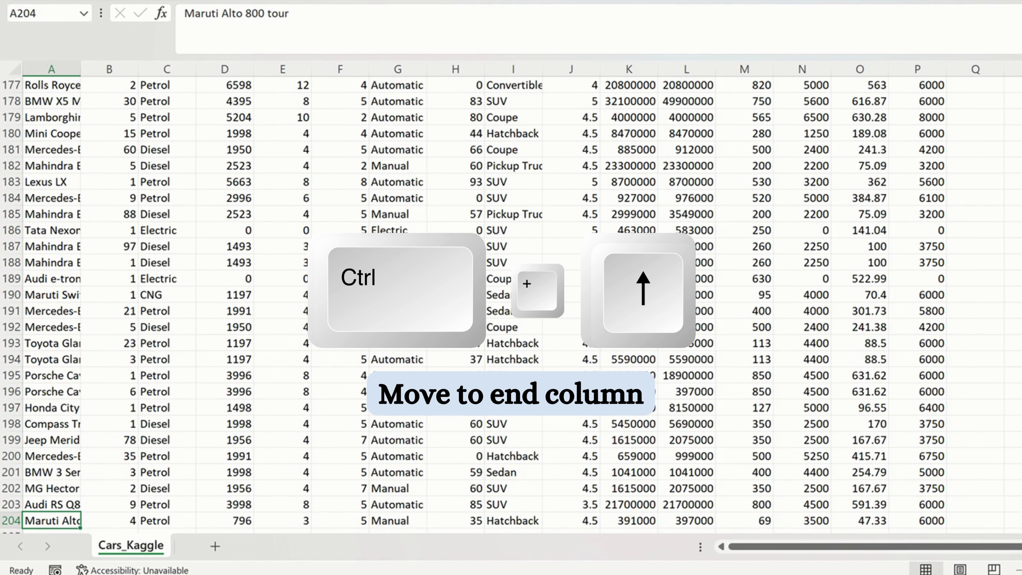
key(ctrl+Up)
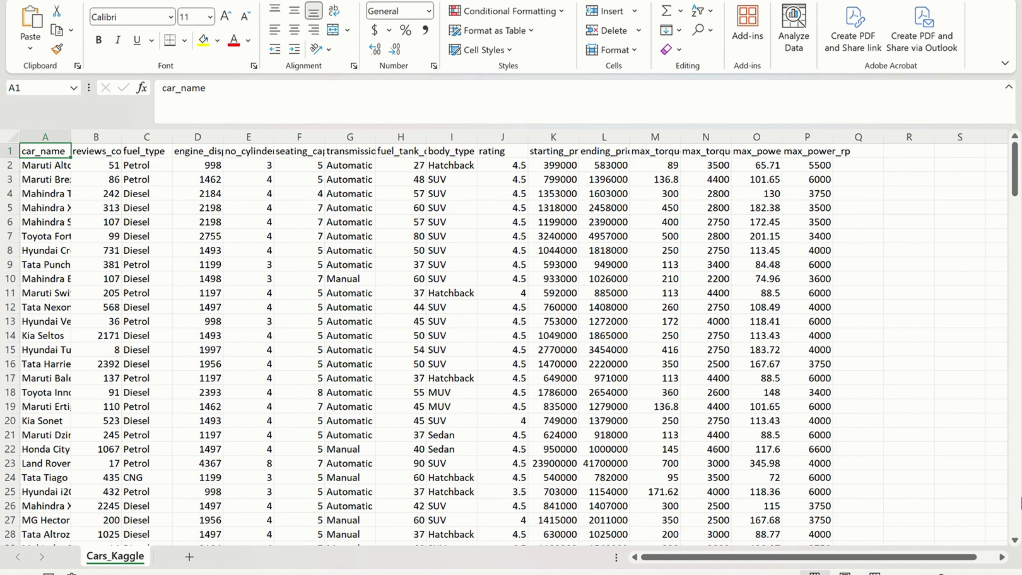
key(ctrl+Down)
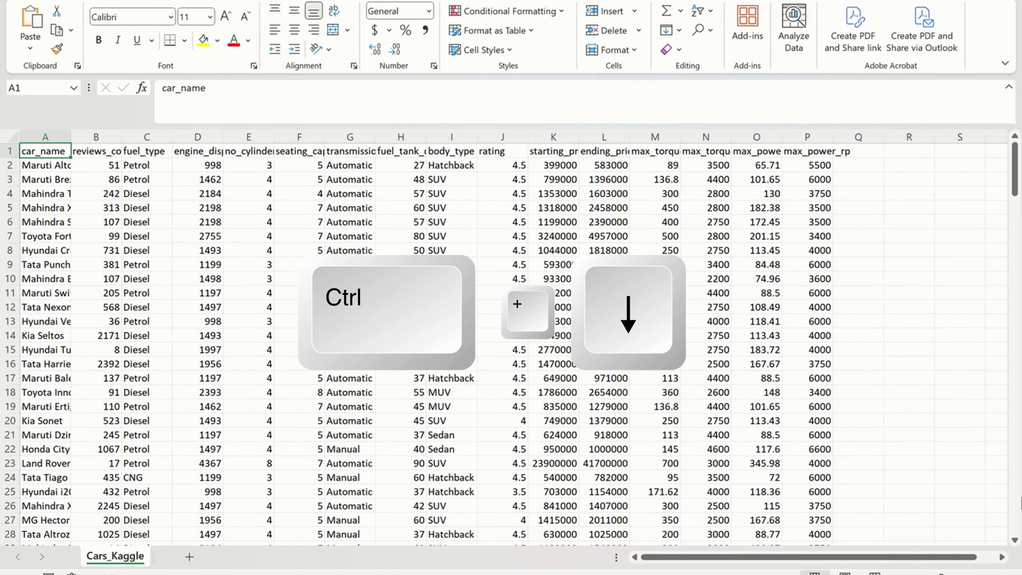
key(ctrl+Down)
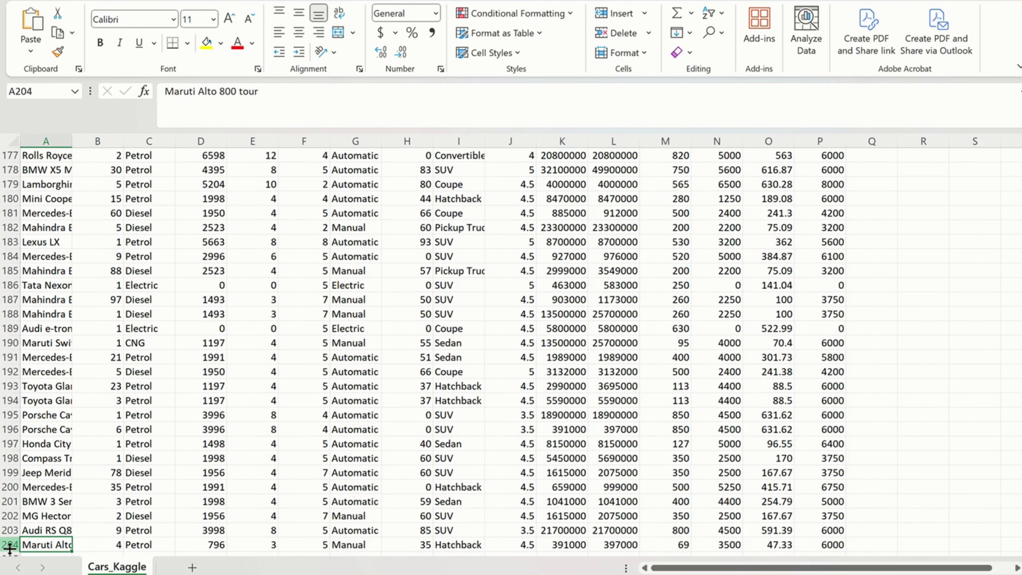
key(ctrl+Home)
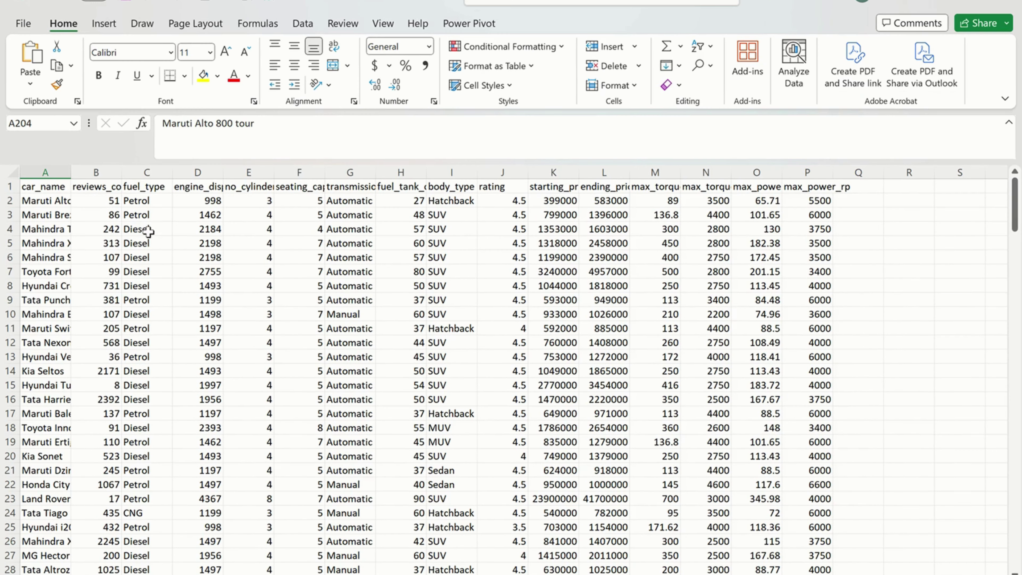
Select A2:A12, then A7 alone, extending to B7 and back with Shift+arrows
scroll(524, 282, down, 15)
scroll(526, 286, up, 15)
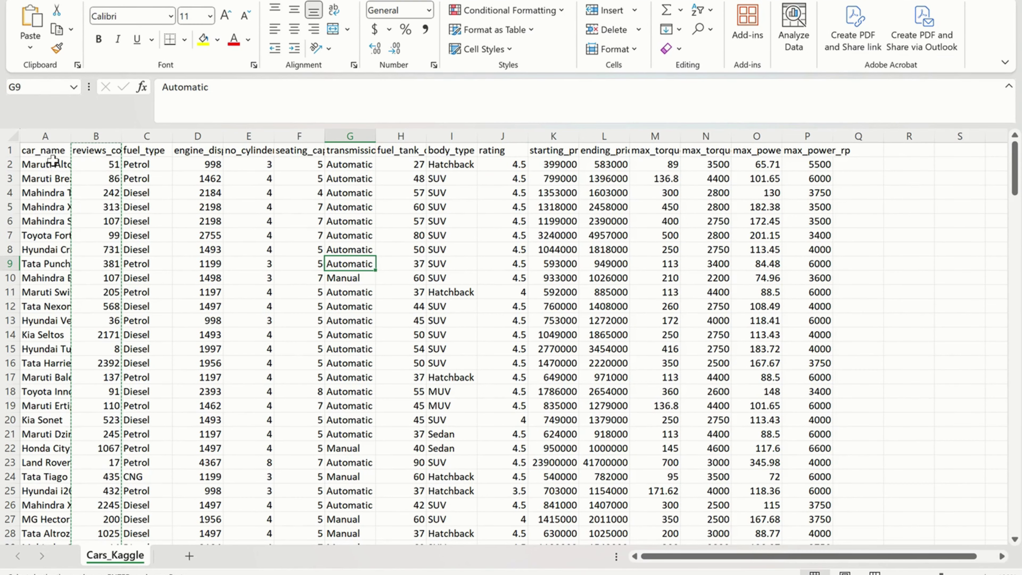
drag(53, 165, 50, 307)
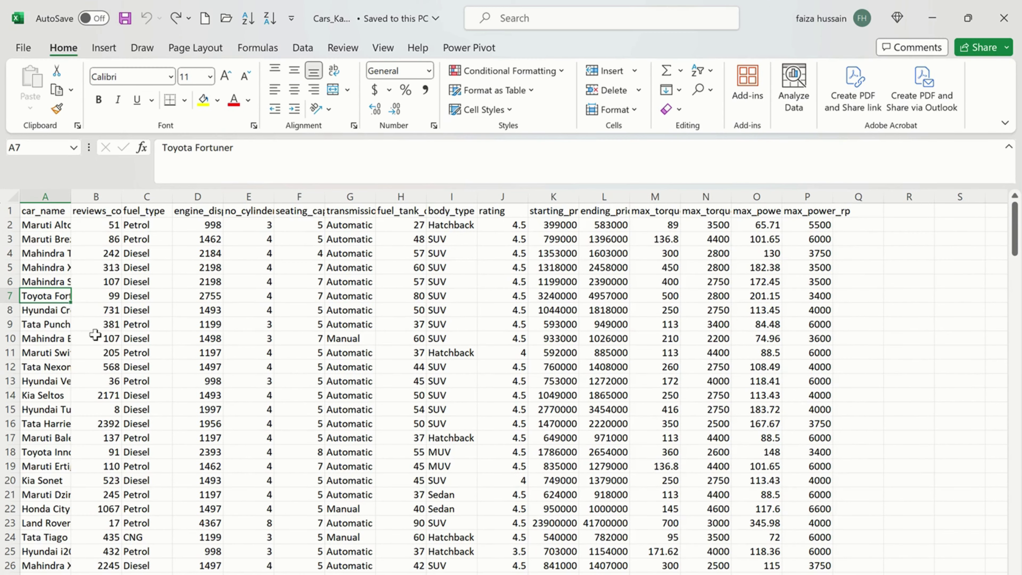
click(32, 236)
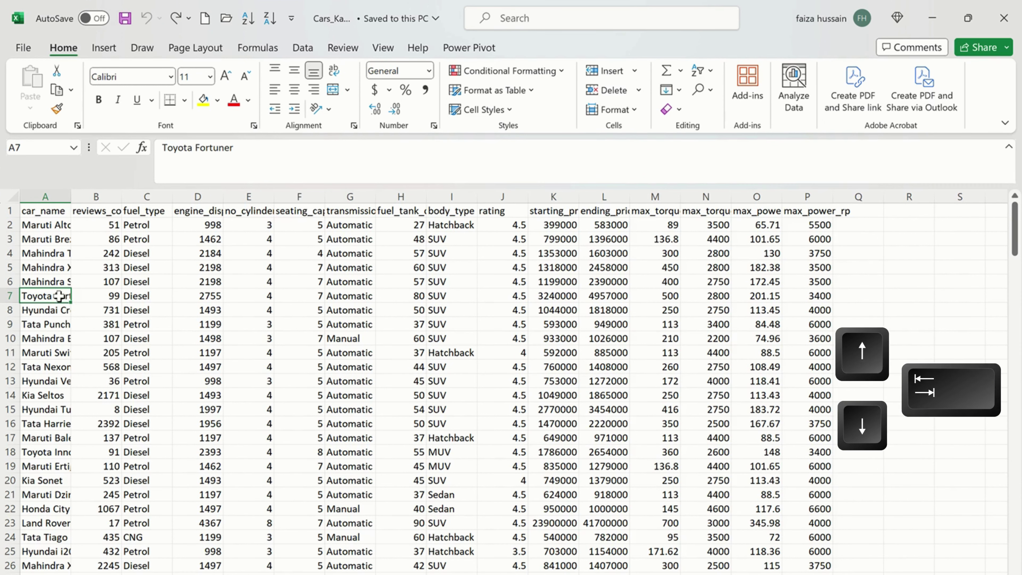
key(shift+Right)
key(shift+Left)
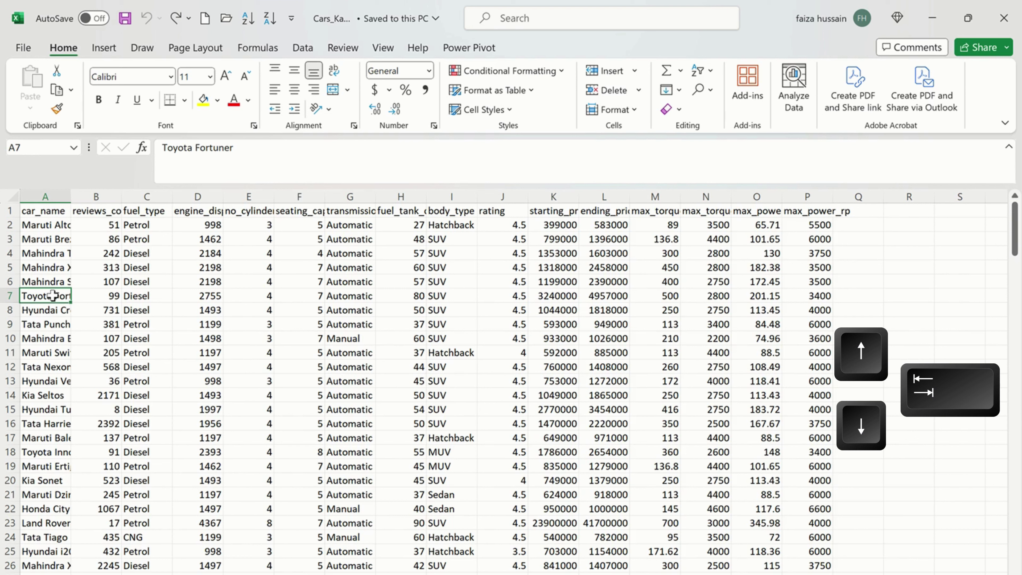
Select from E7 across to J7 and down to build the E7:J13 block
drag(53, 295, 267, 295)
click(267, 295)
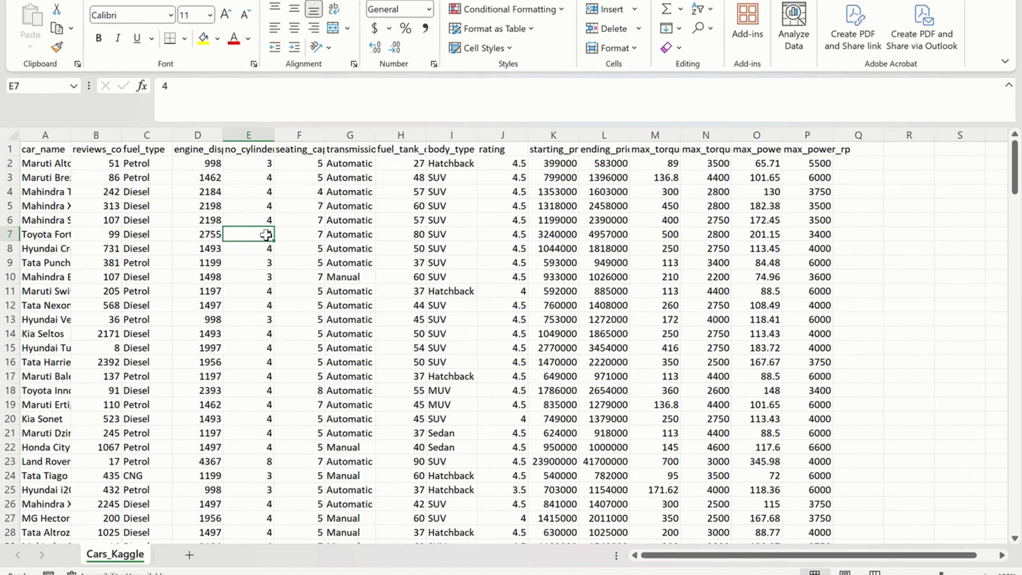
shift+click(319, 295)
drag(320, 234, 536, 331)
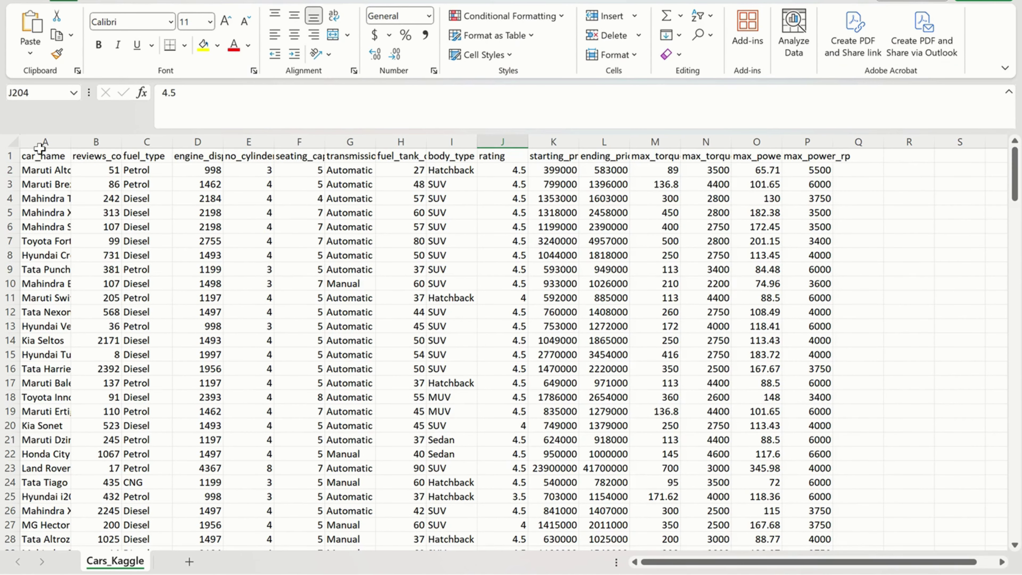
Select whole column B, the Mahindra rows and column E via their headers
click(97, 141)
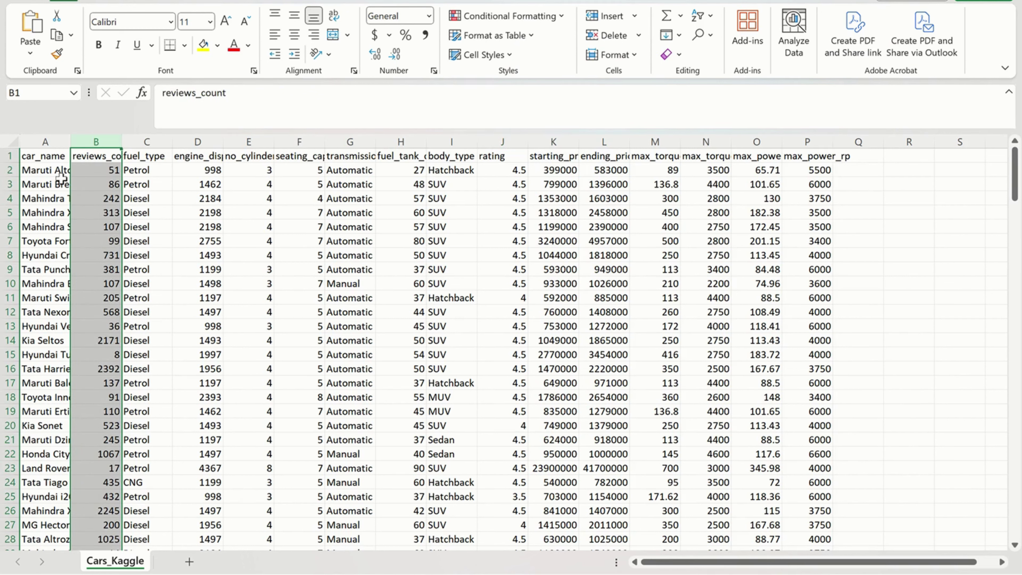
click(7, 213)
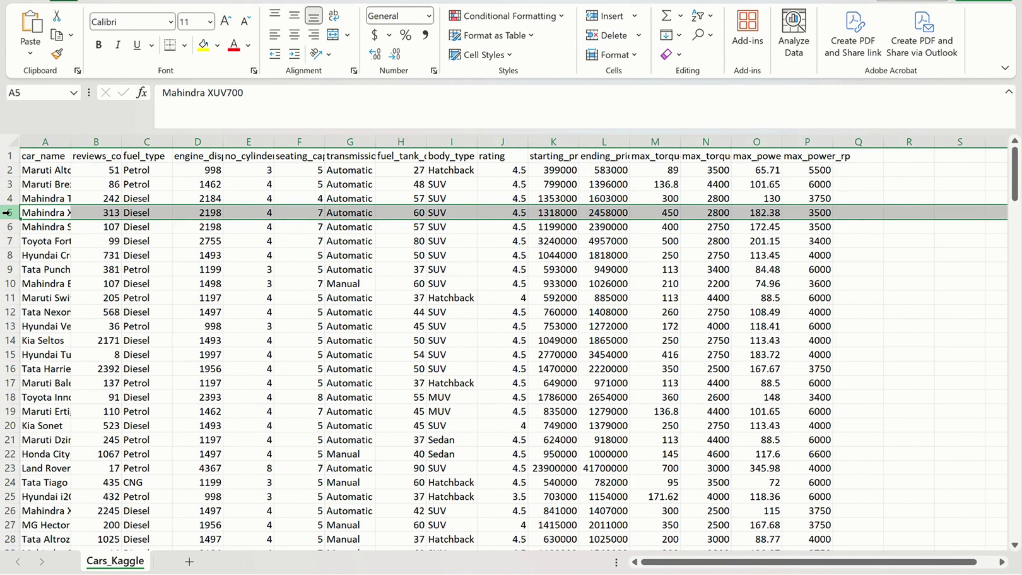
click(250, 140)
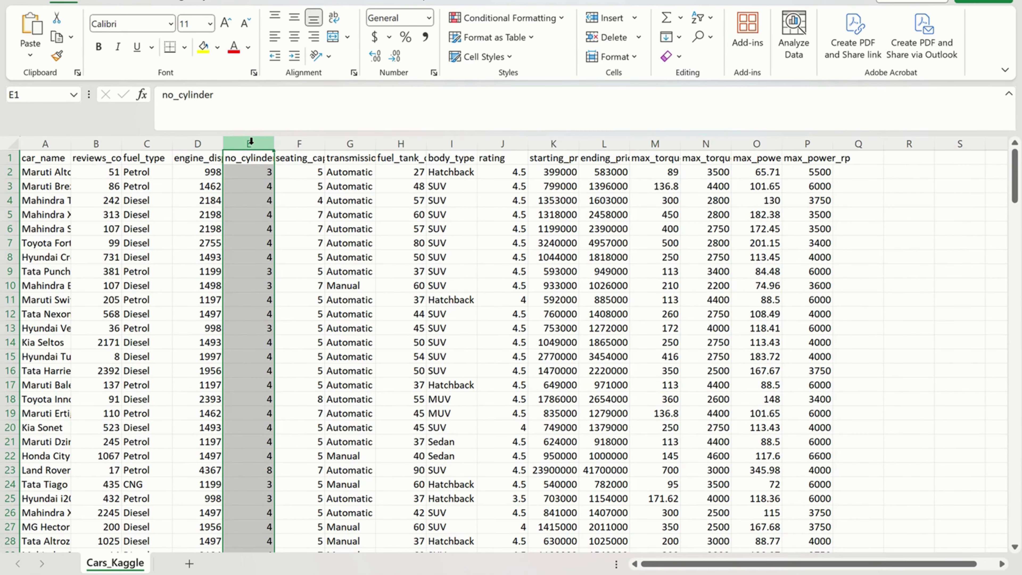
click(141, 201)
click(8, 200)
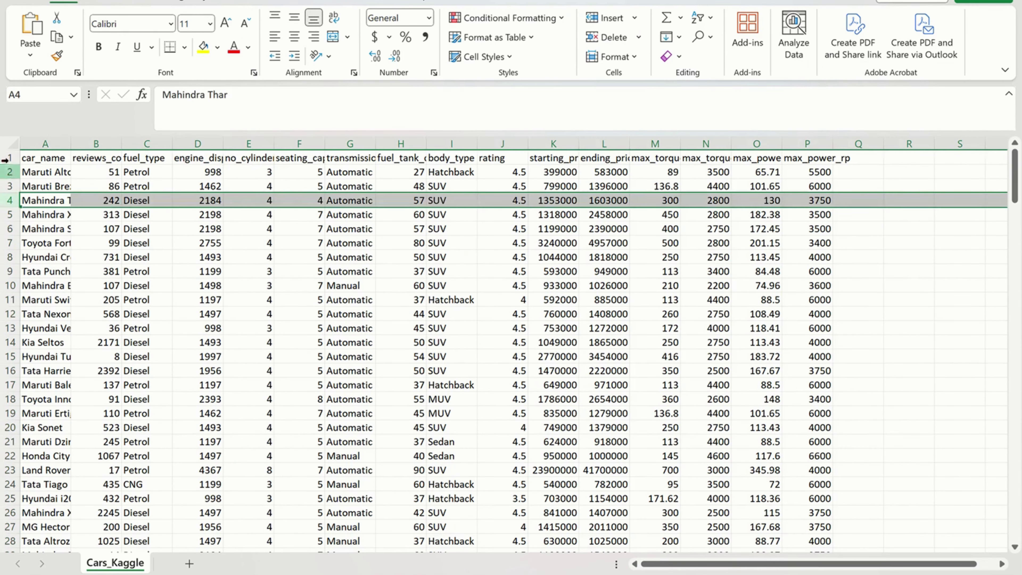
click(251, 143)
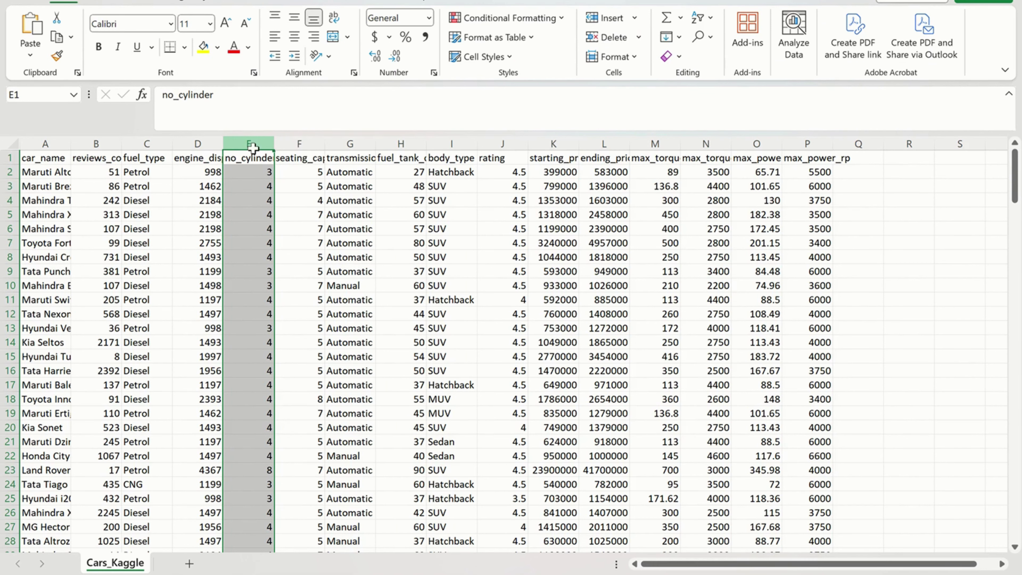
drag(253, 148, 331, 148)
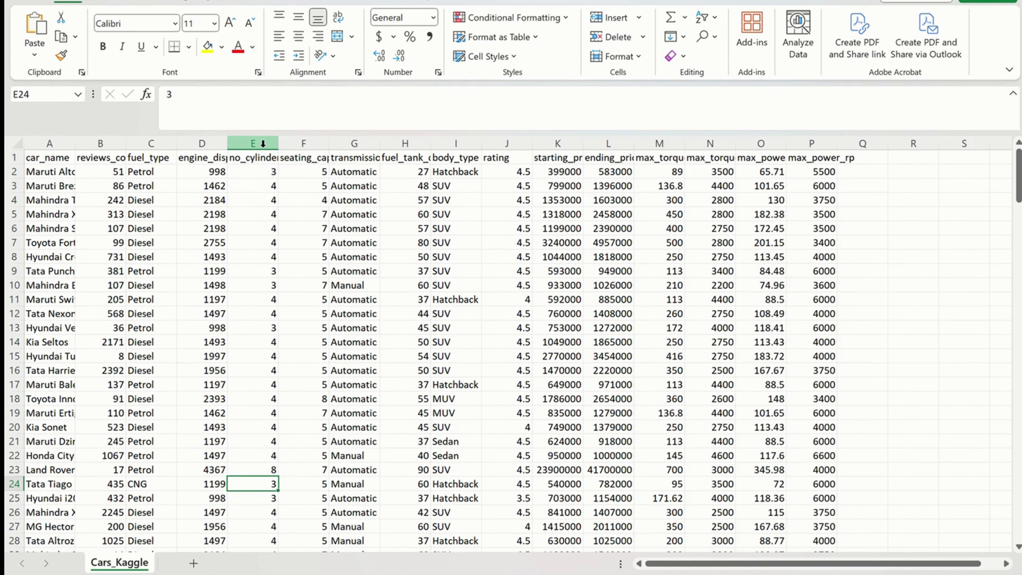
Select columns E through L, then rows 5 through 14 with Shift+arrows
click(263, 143)
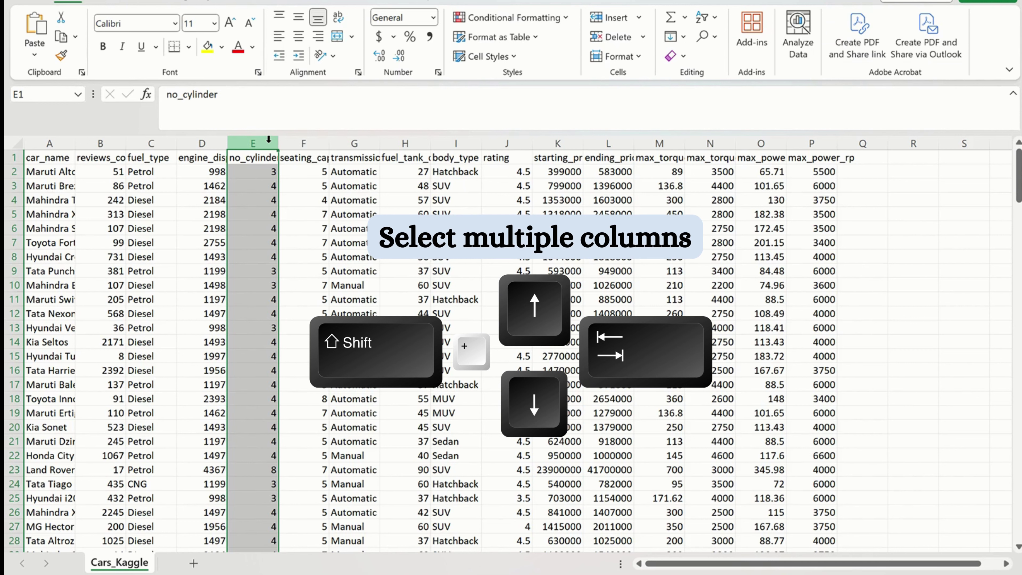
key(shift+Right)
key(shift+Right)
key(shift+Right)
key(shift+Right)
key(shift+Right)
key(shift+Right)
key(shift+Right)
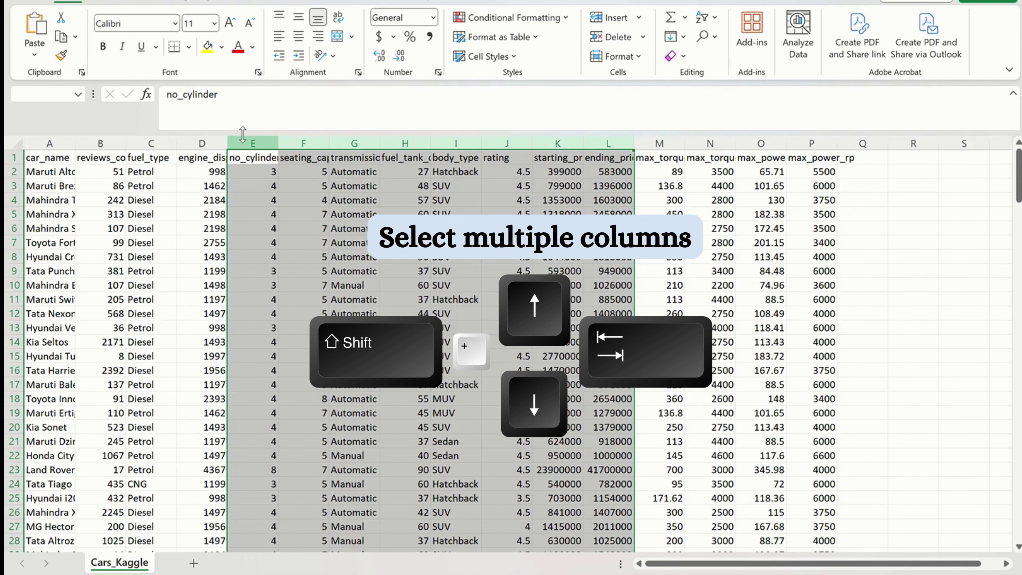
click(8, 215)
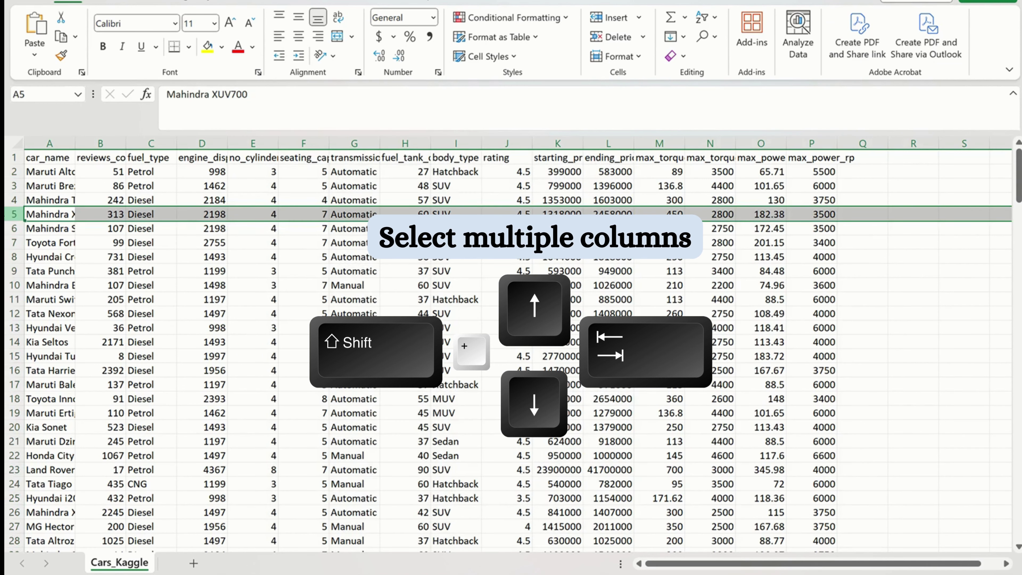
key(shift+Down)
key(shift+Down)
key(shift+Down)
key(shift+Down)
key(shift+Down)
key(shift+Down)
key(shift+Down)
key(shift+Down)
key(shift+Down)
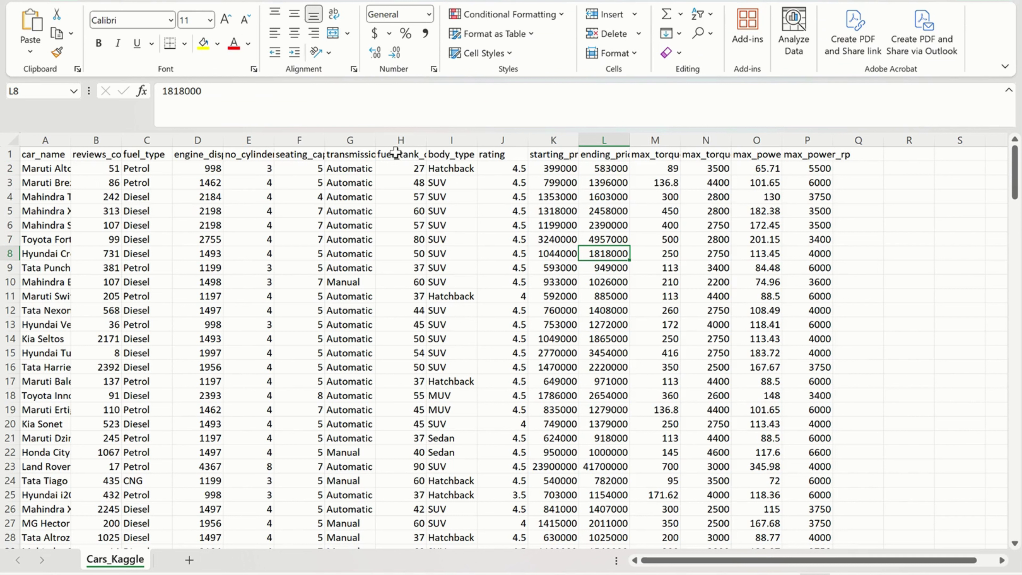
Select columns G and I together, skipping fuel_tank, then clear the selection
click(355, 138)
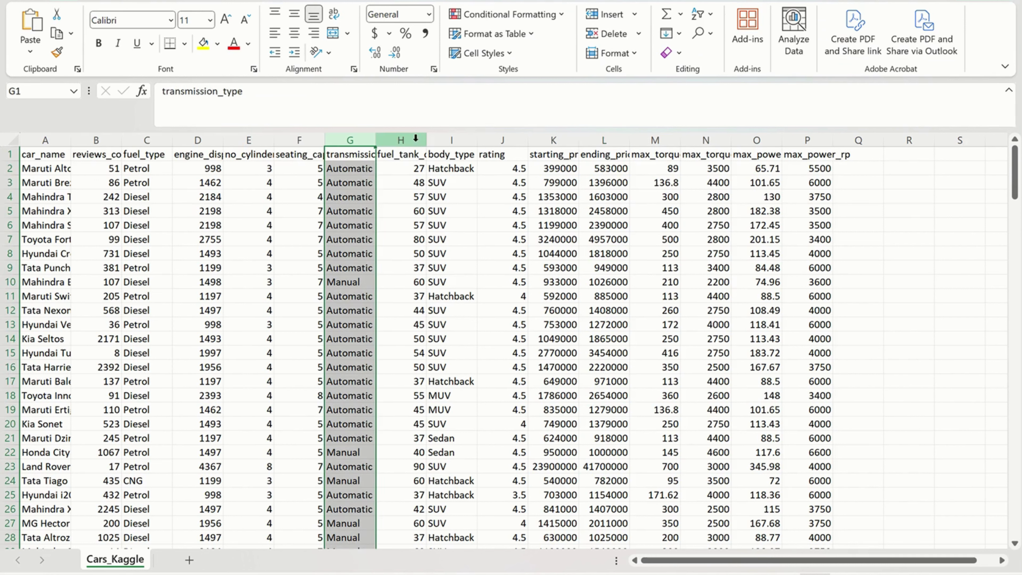
ctrl+click(447, 137)
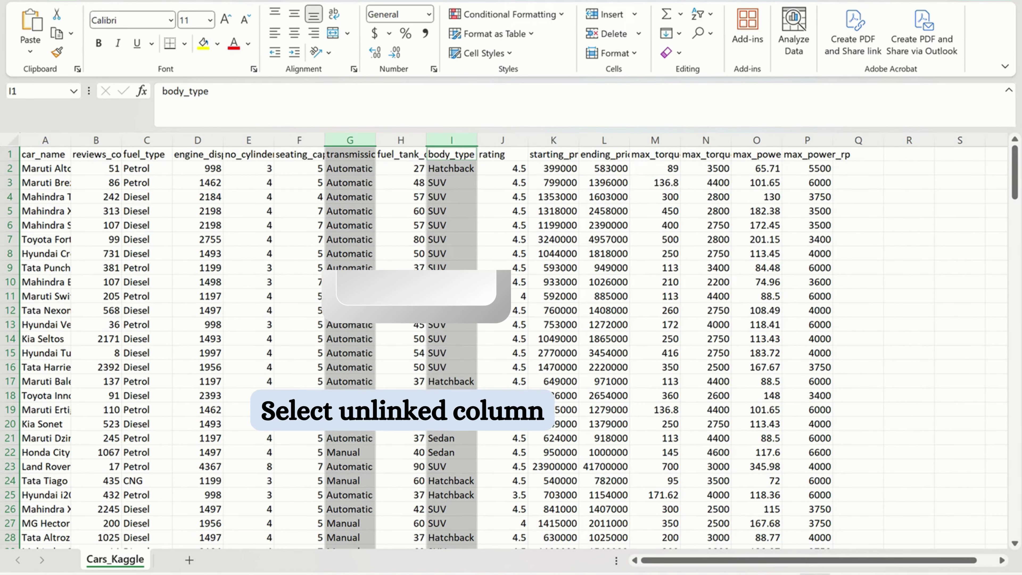
click(858, 324)
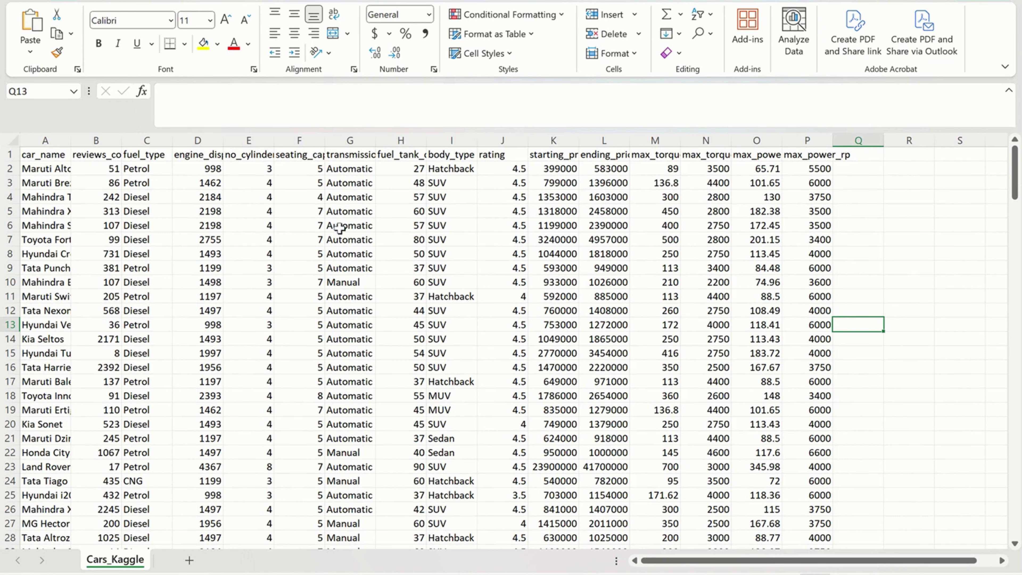
Select the entire worksheet with the corner button, then deselect by clicking G8
click(13, 140)
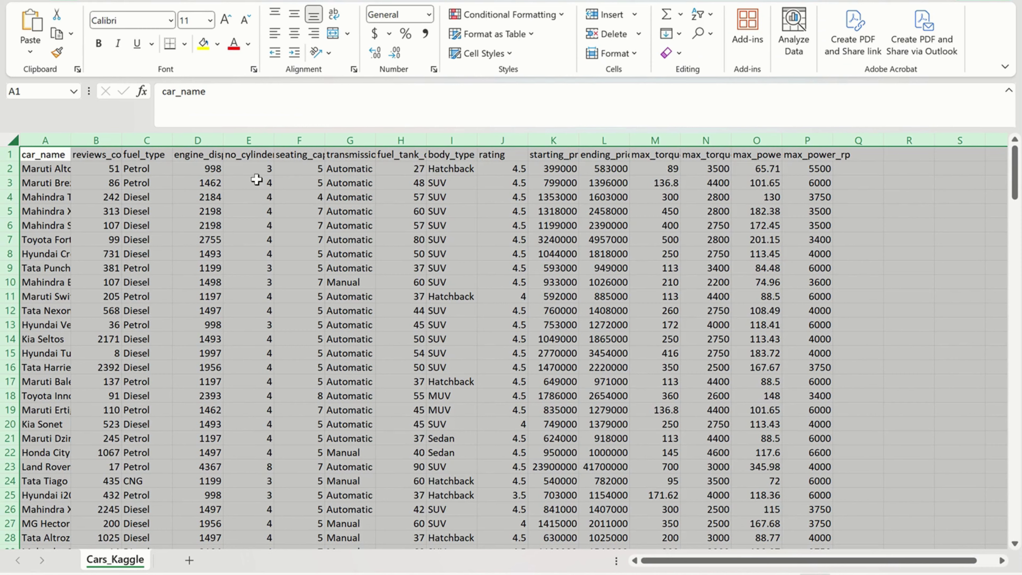
scroll(386, 244, down, 14)
scroll(386, 245, down, 16)
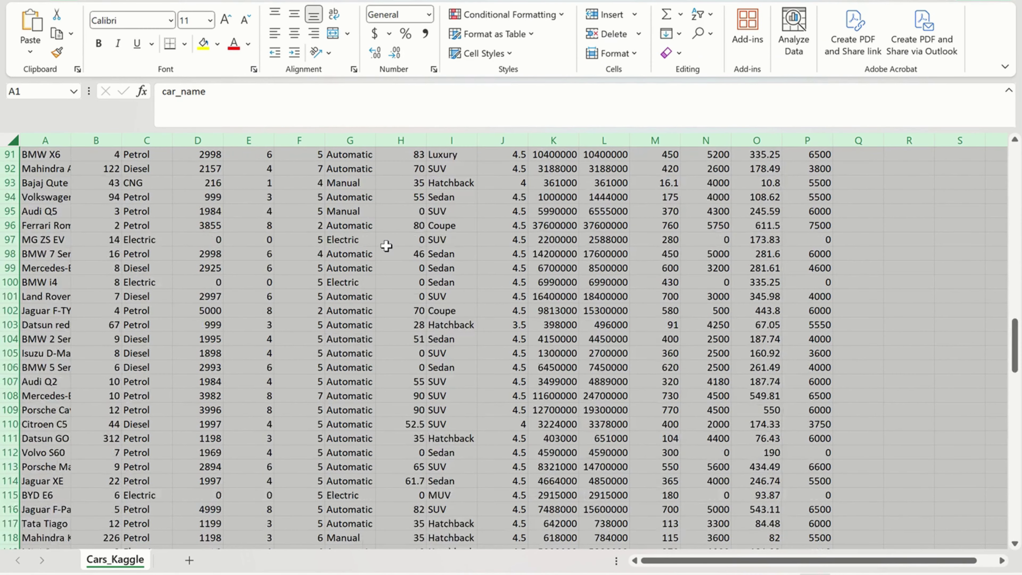
scroll(386, 246, up, 20)
scroll(386, 247, up, 1)
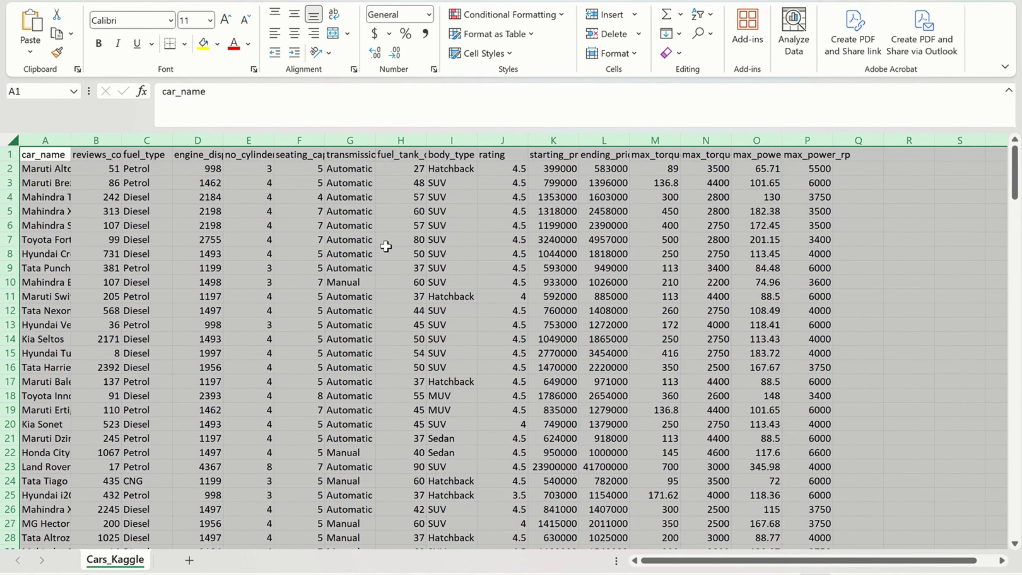
click(357, 253)
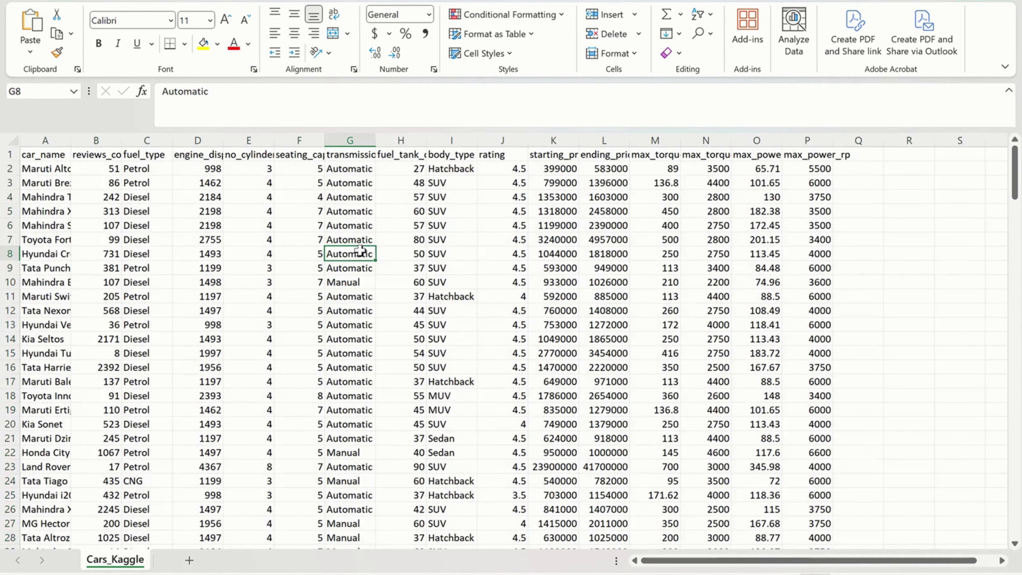
Select the car data range A1:P204 from A1 with Ctrl+A
click(35, 155)
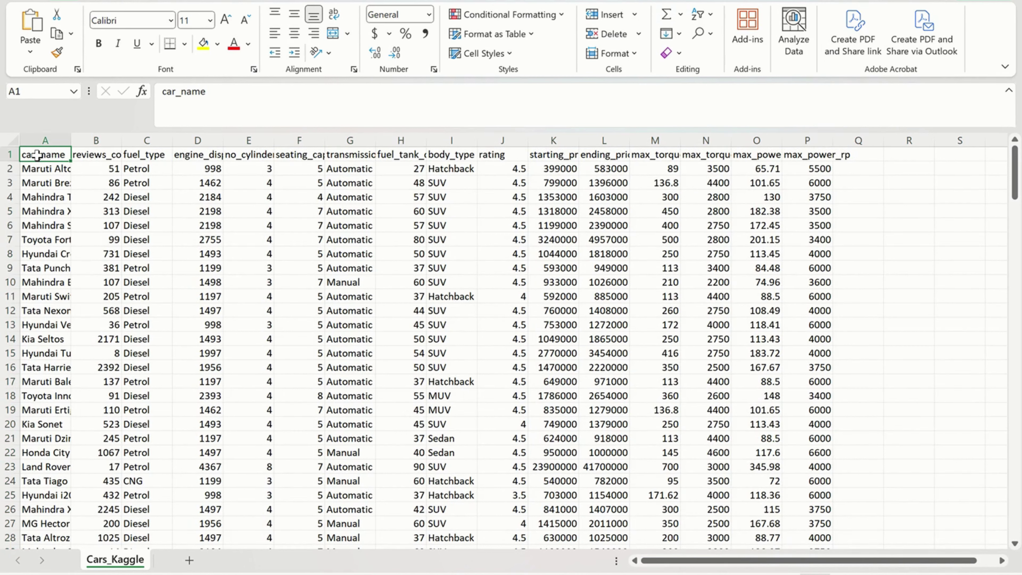
key(ctrl+a)
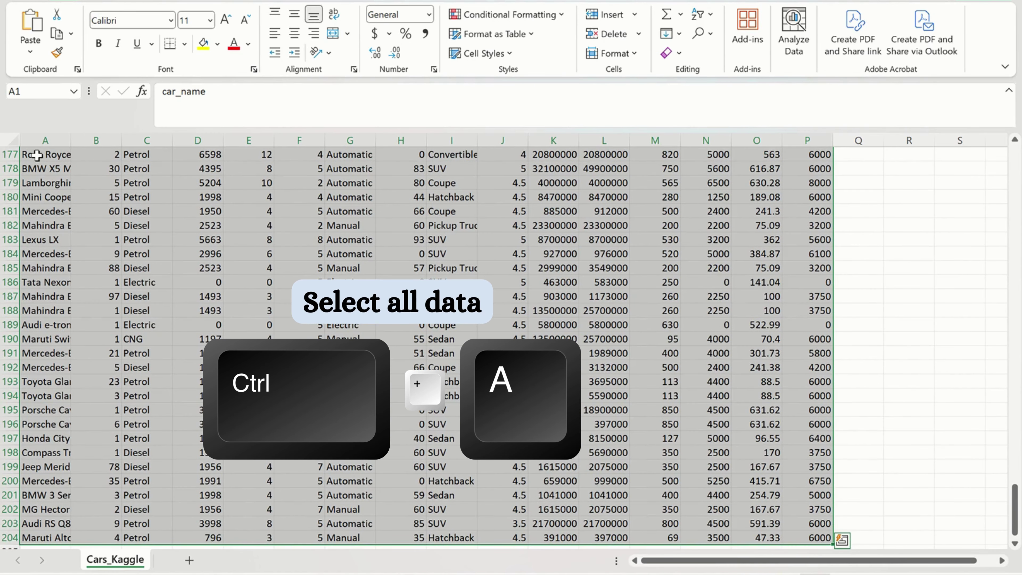
drag(1016, 511, 1018, 161)
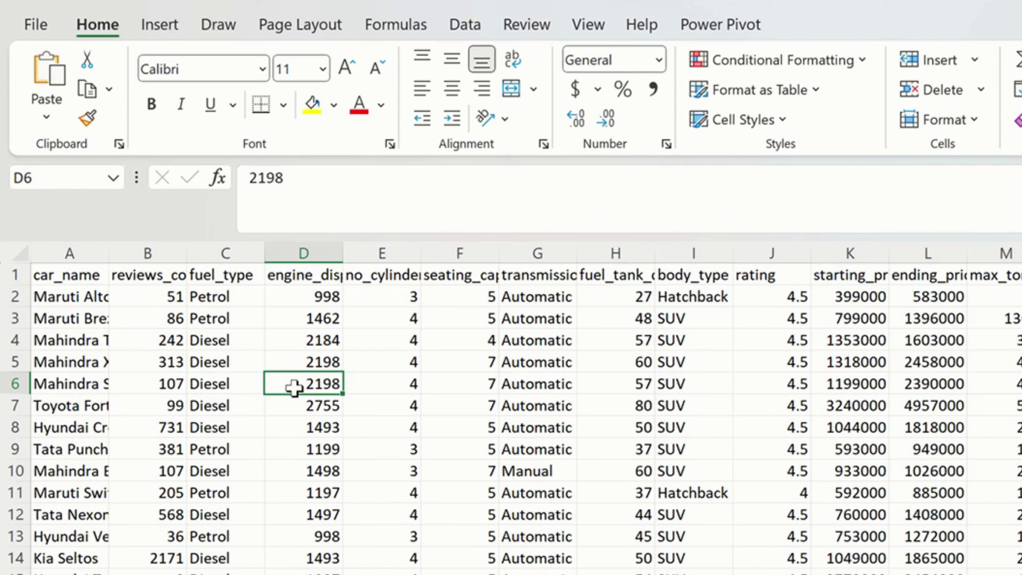
click(14, 319)
click(291, 249)
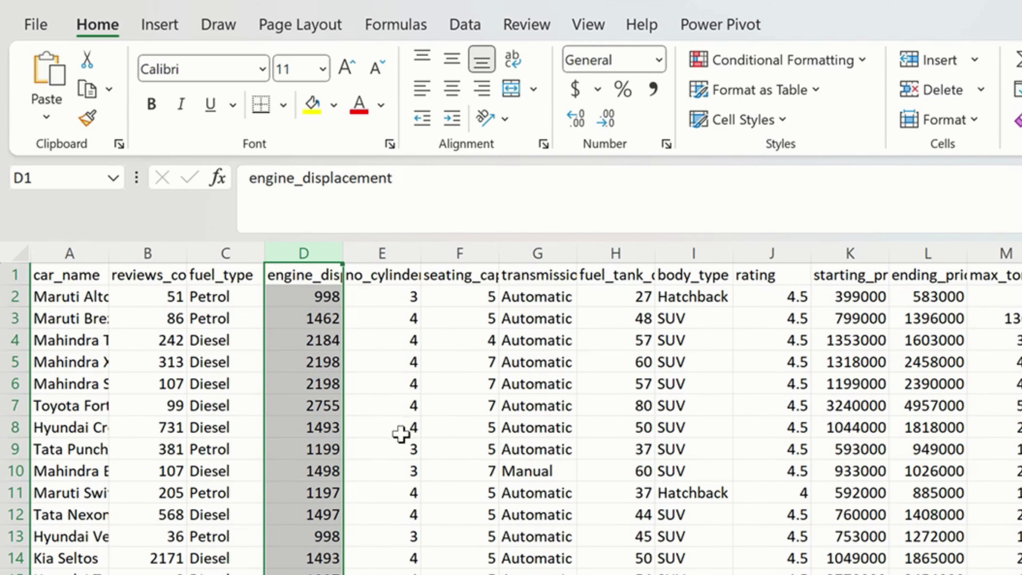
click(303, 383)
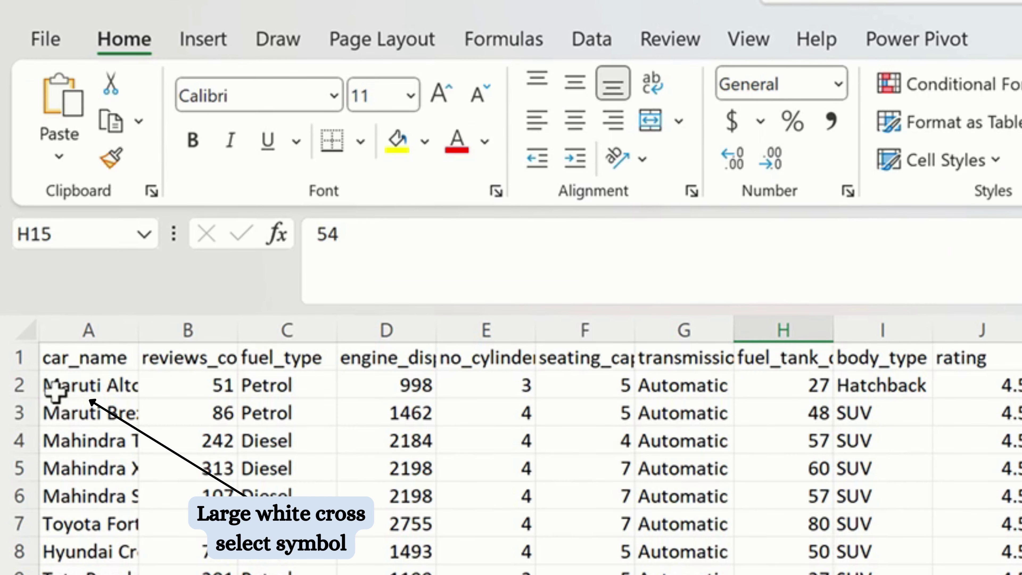
click(68, 386)
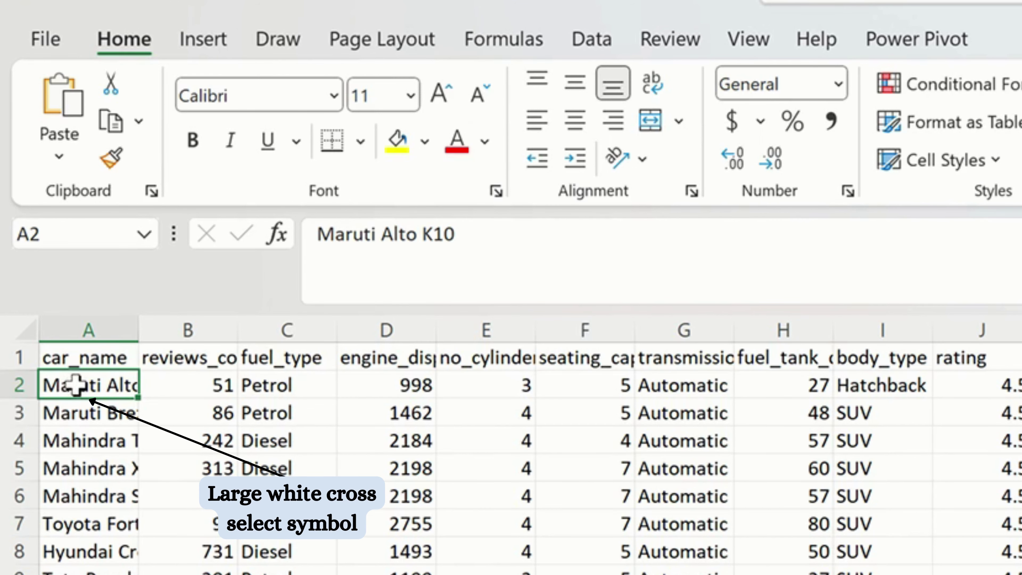
click(106, 412)
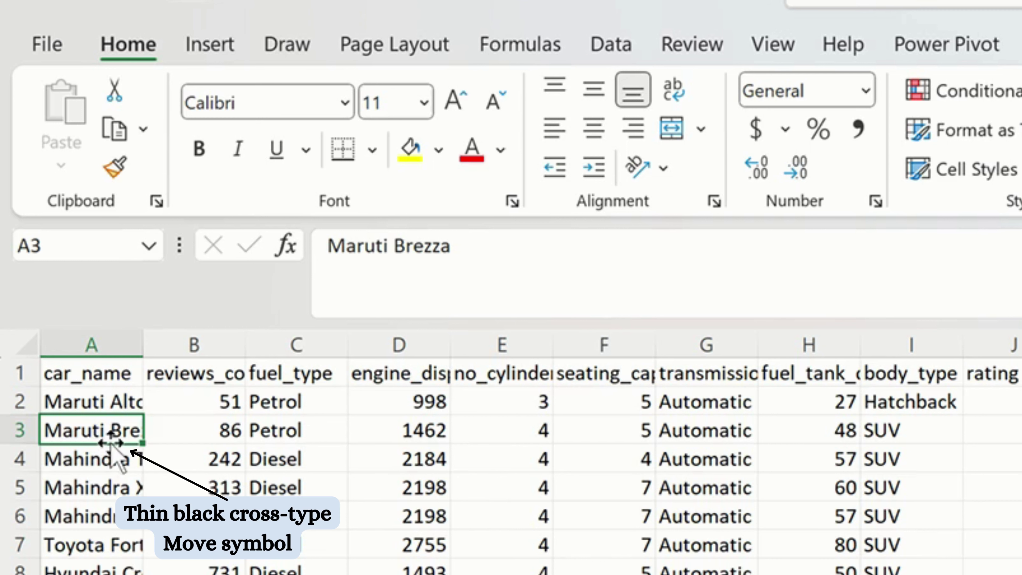
drag(112, 443, 504, 432)
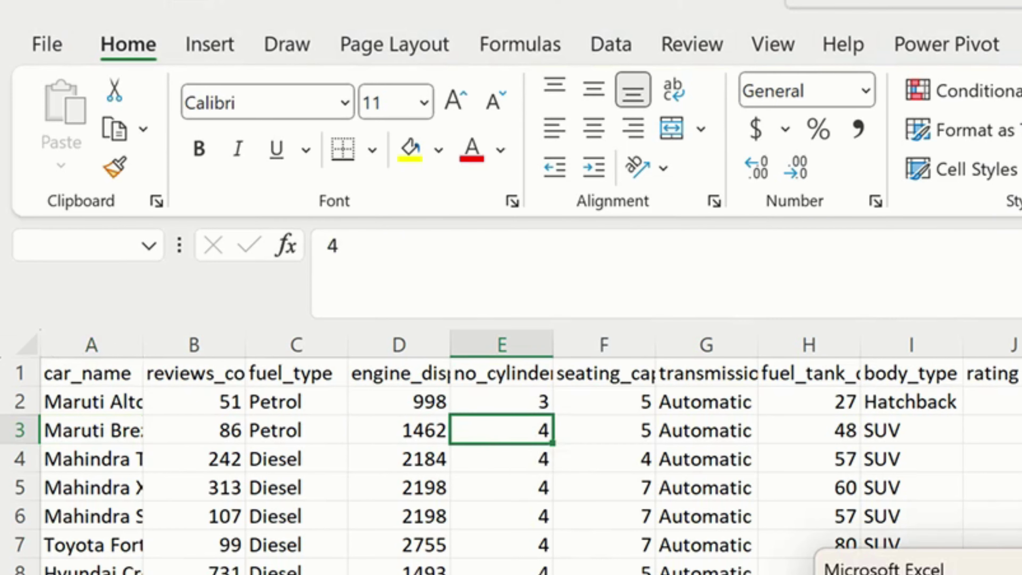
key(Return)
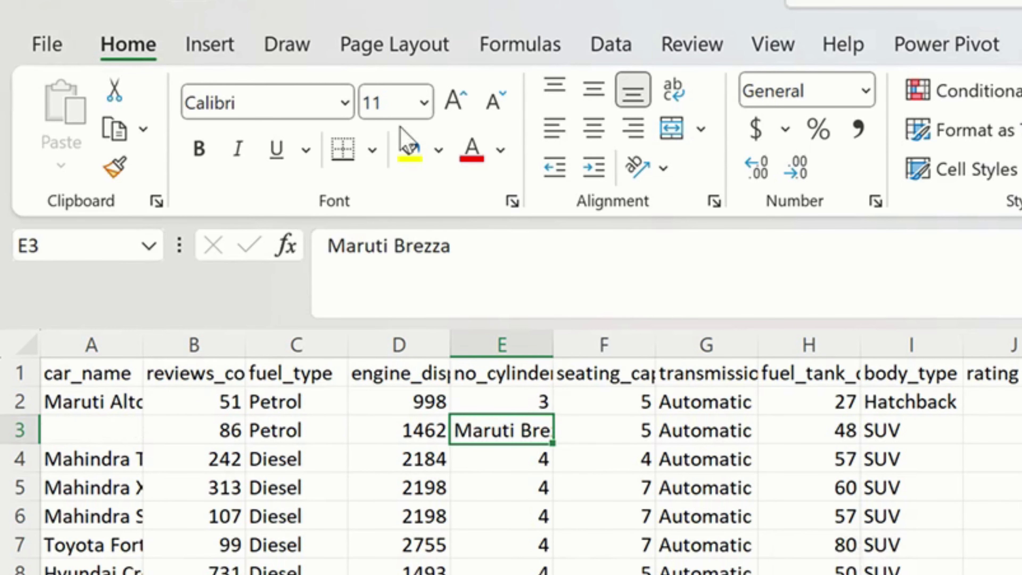
key(ctrl+z)
click(136, 411)
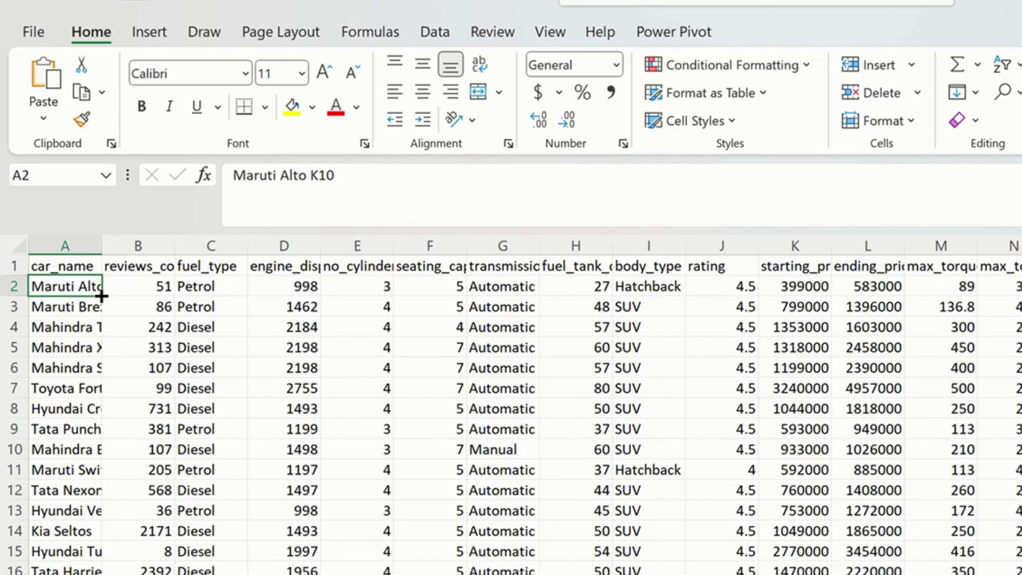
Drag A2's fill handle to A8, copying Maruti Alto K10 into A3:A8
drag(101, 296, 99, 417)
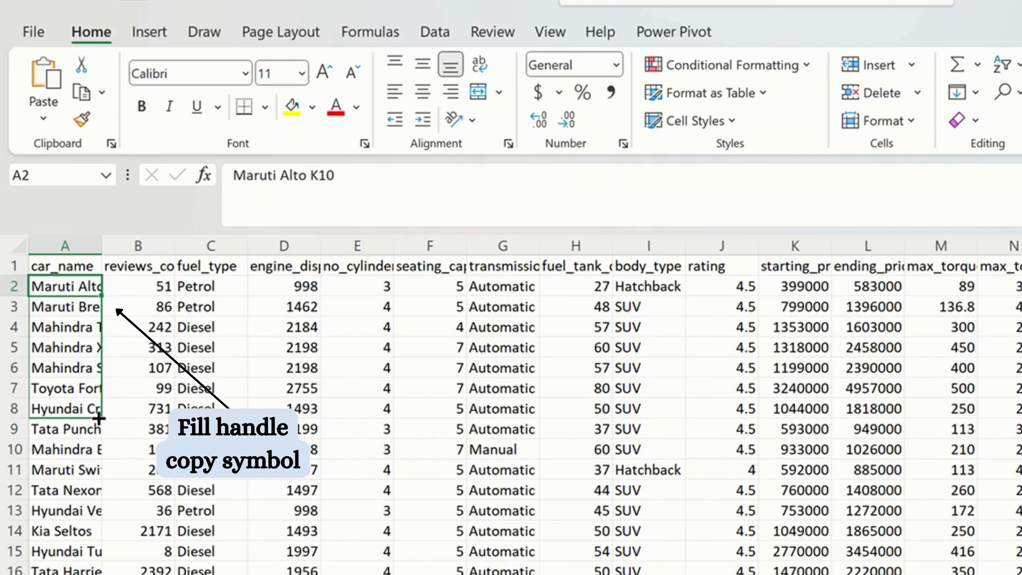